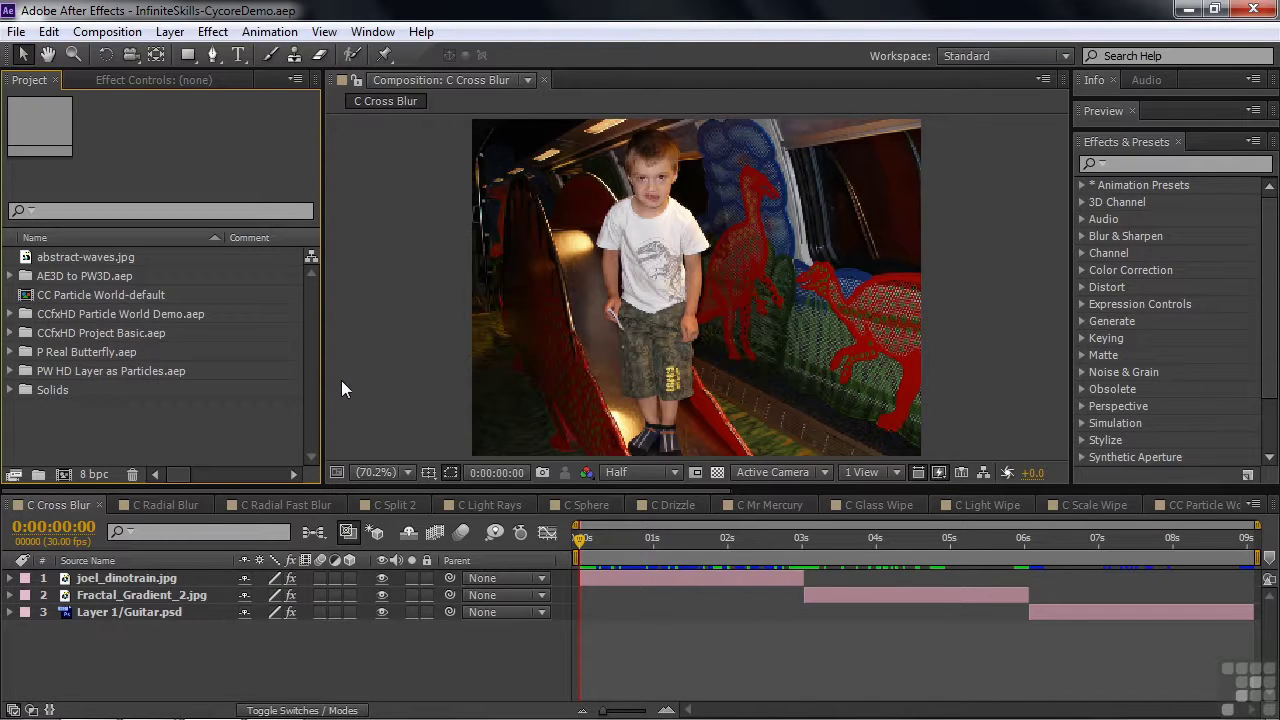
- Open the Help menu in After Effects to reach After Effects Help
click(421, 31)
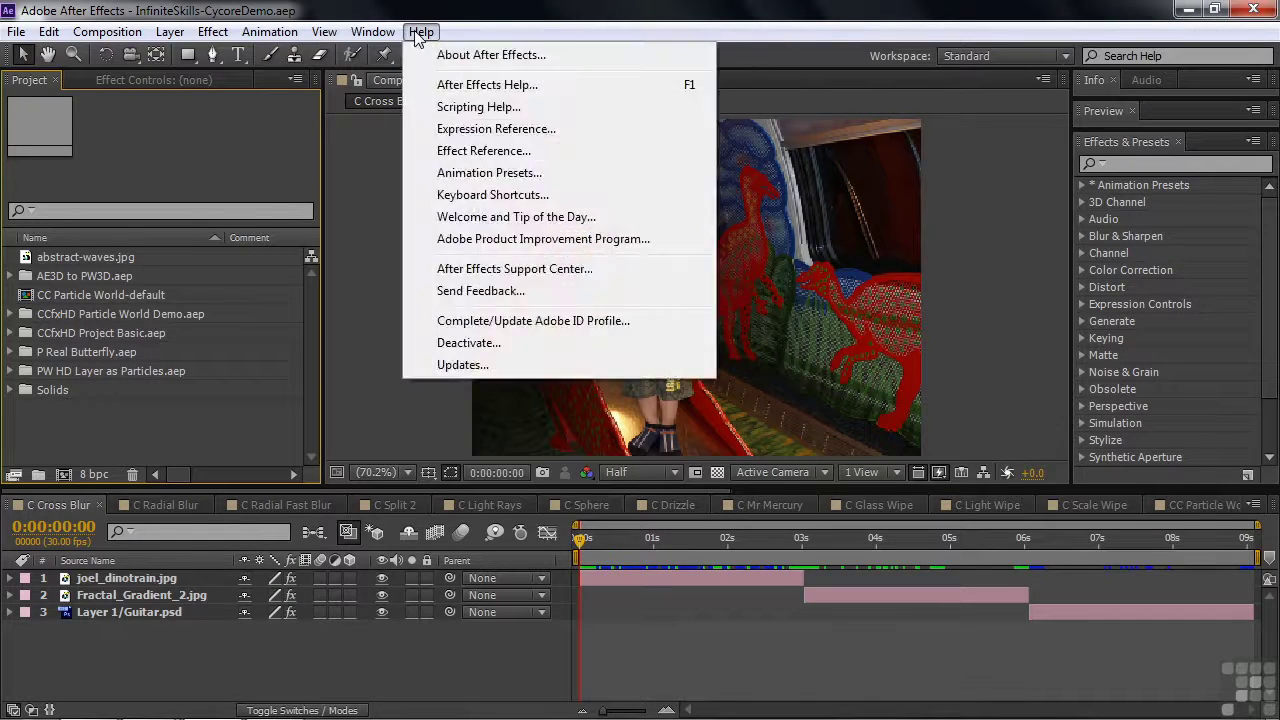
- Launch the online help and go through Effect list to the CycoreFX third-party plug-in entries
click(464, 86)
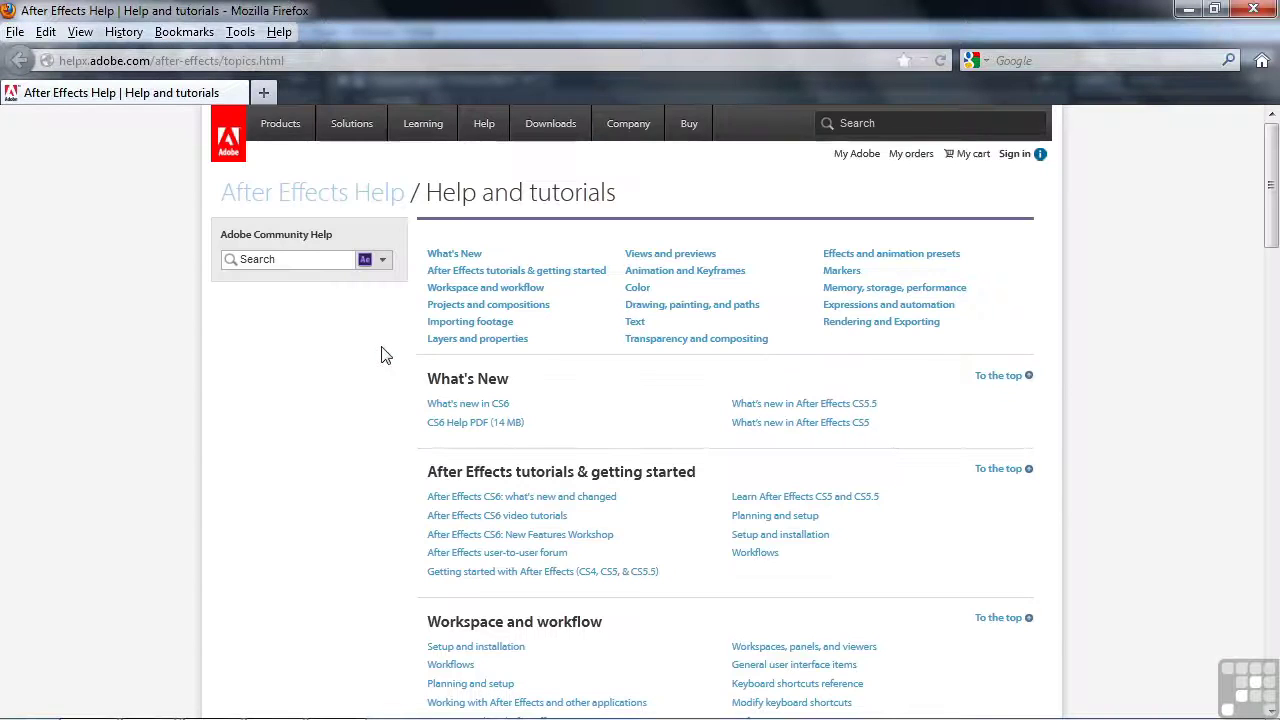
click(866, 260)
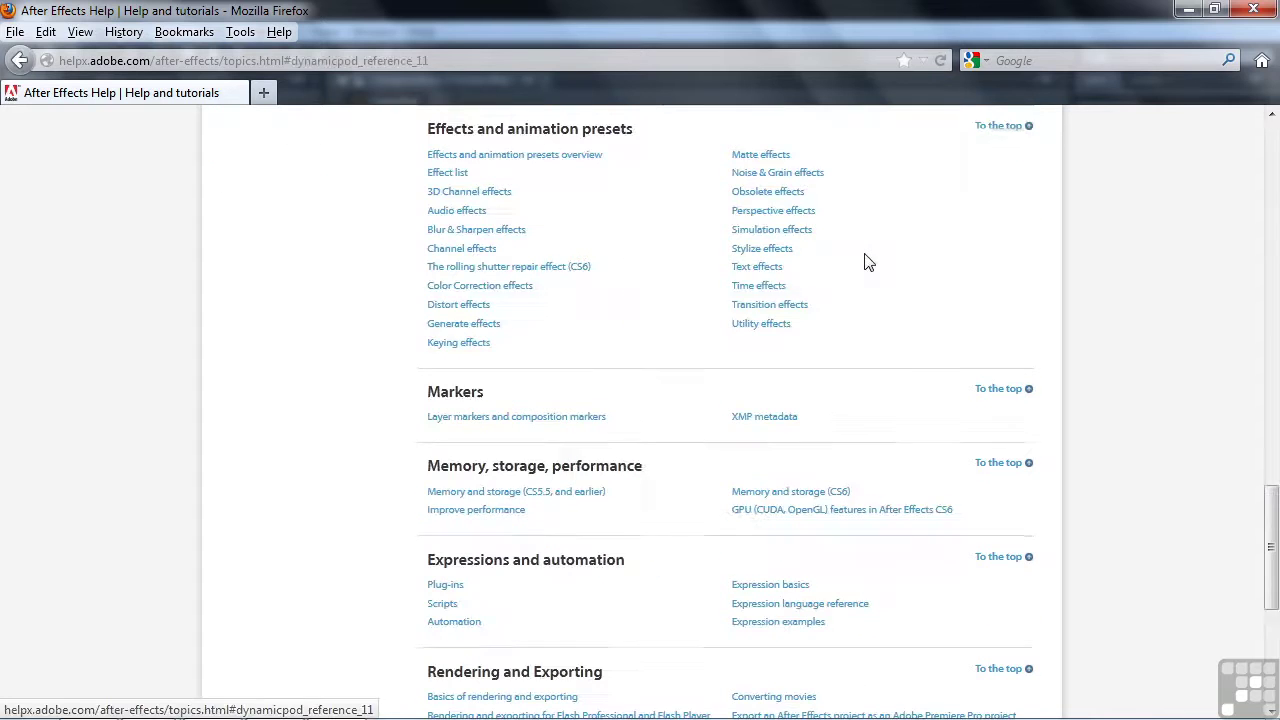
click(455, 177)
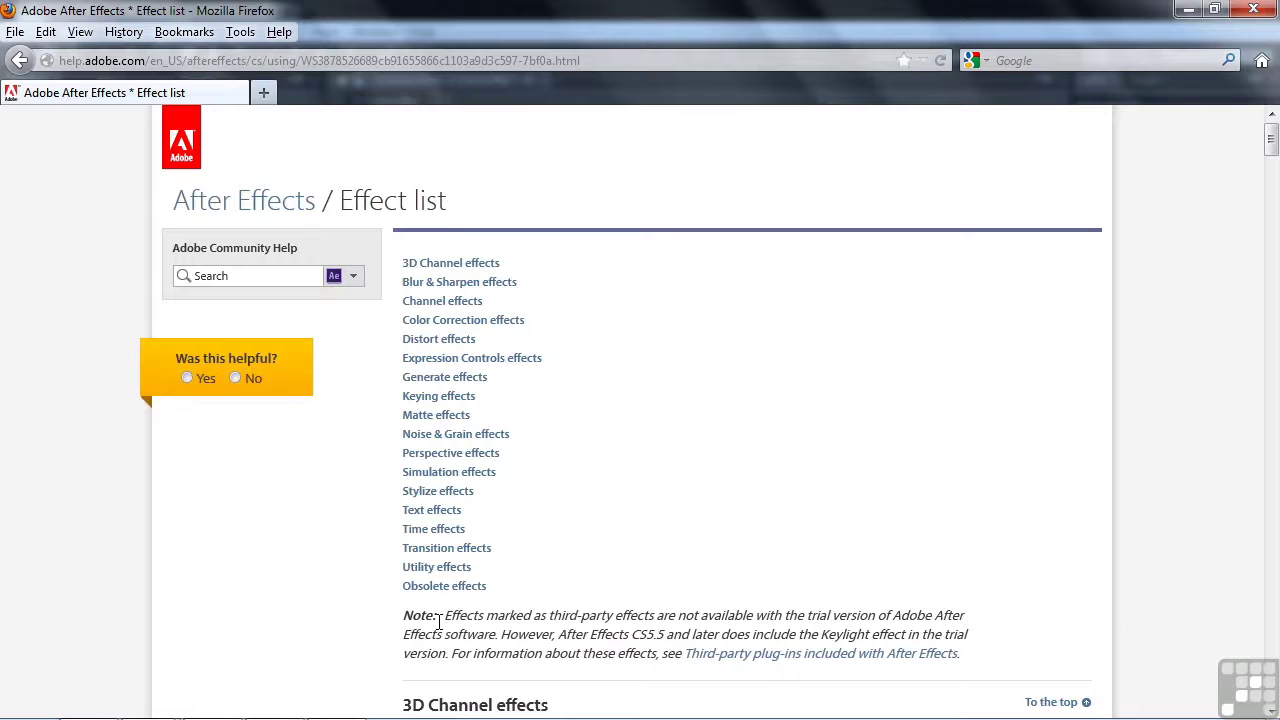
click(768, 660)
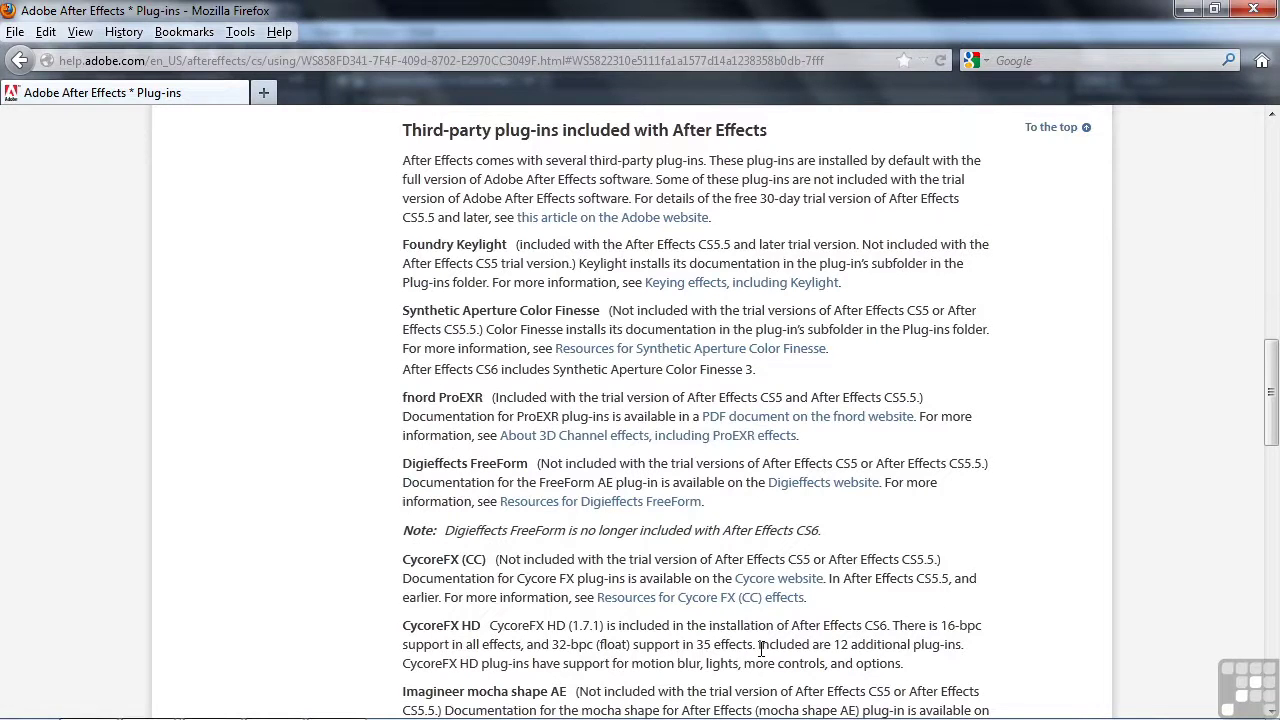
scroll(770, 617, down, 5)
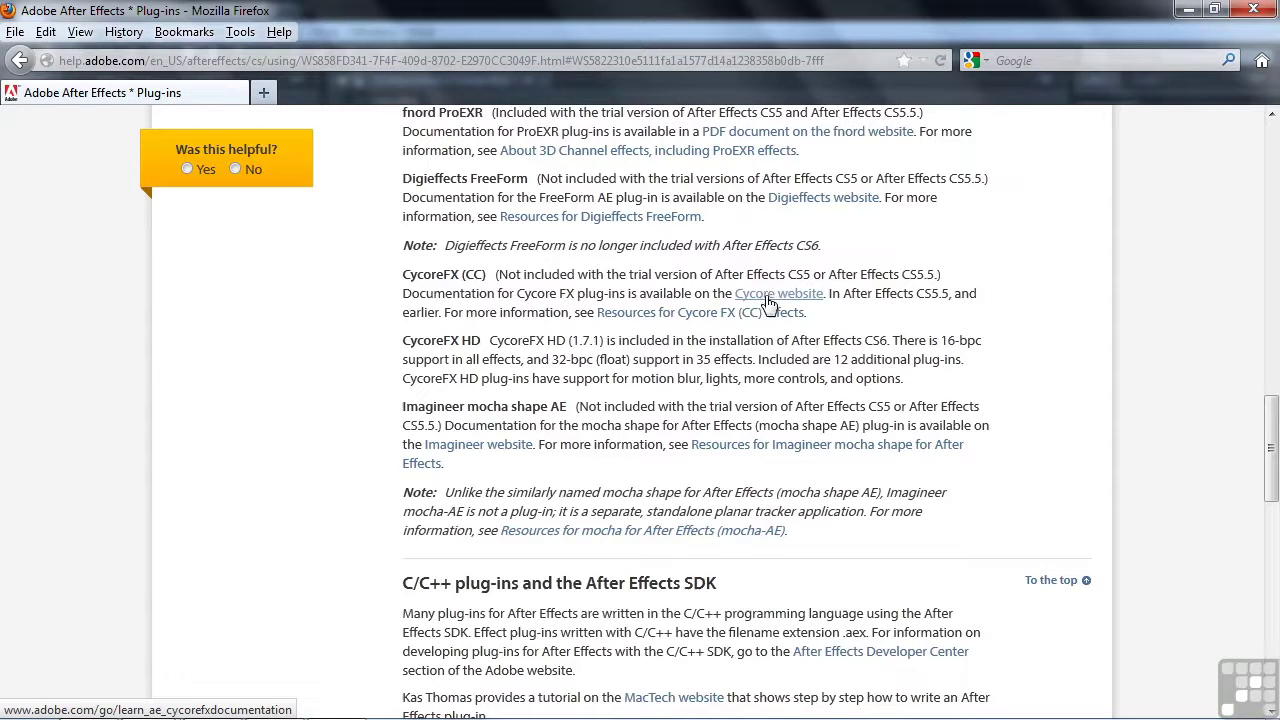
- Follow the Cycore website link and scroll down to the CycoreFX Downloads list
click(767, 296)
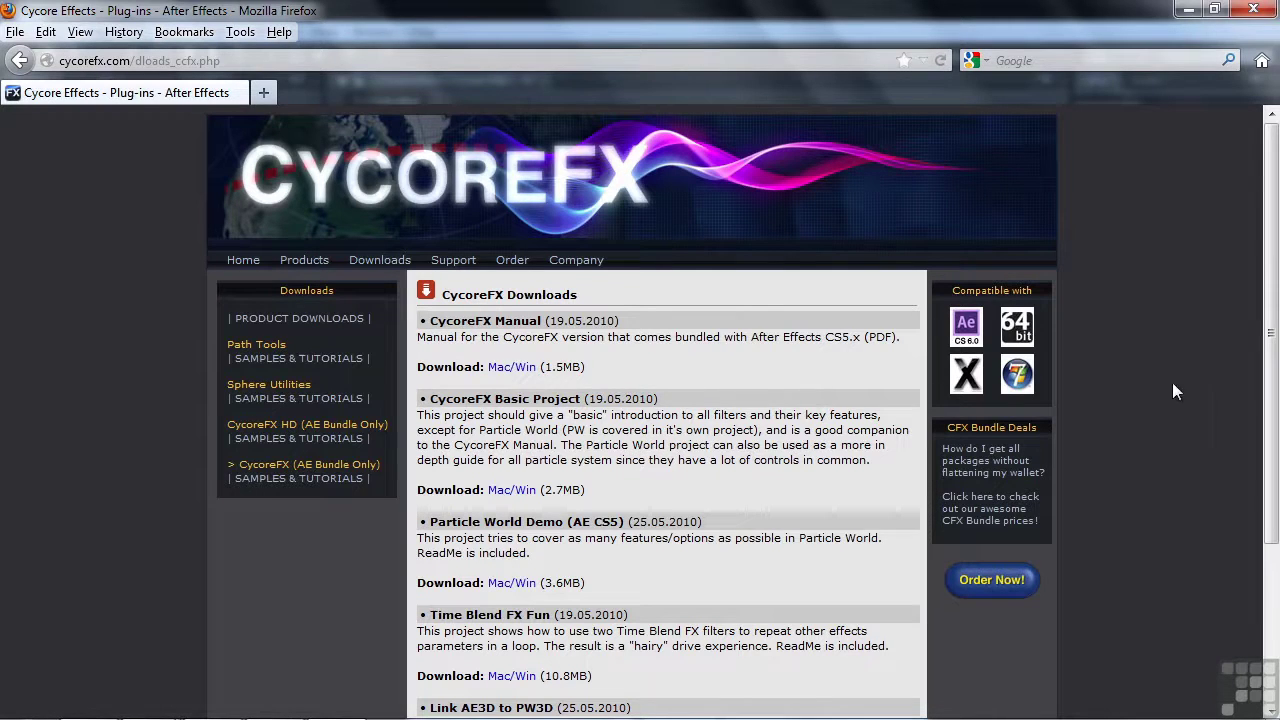
drag(1270, 395, 1270, 549)
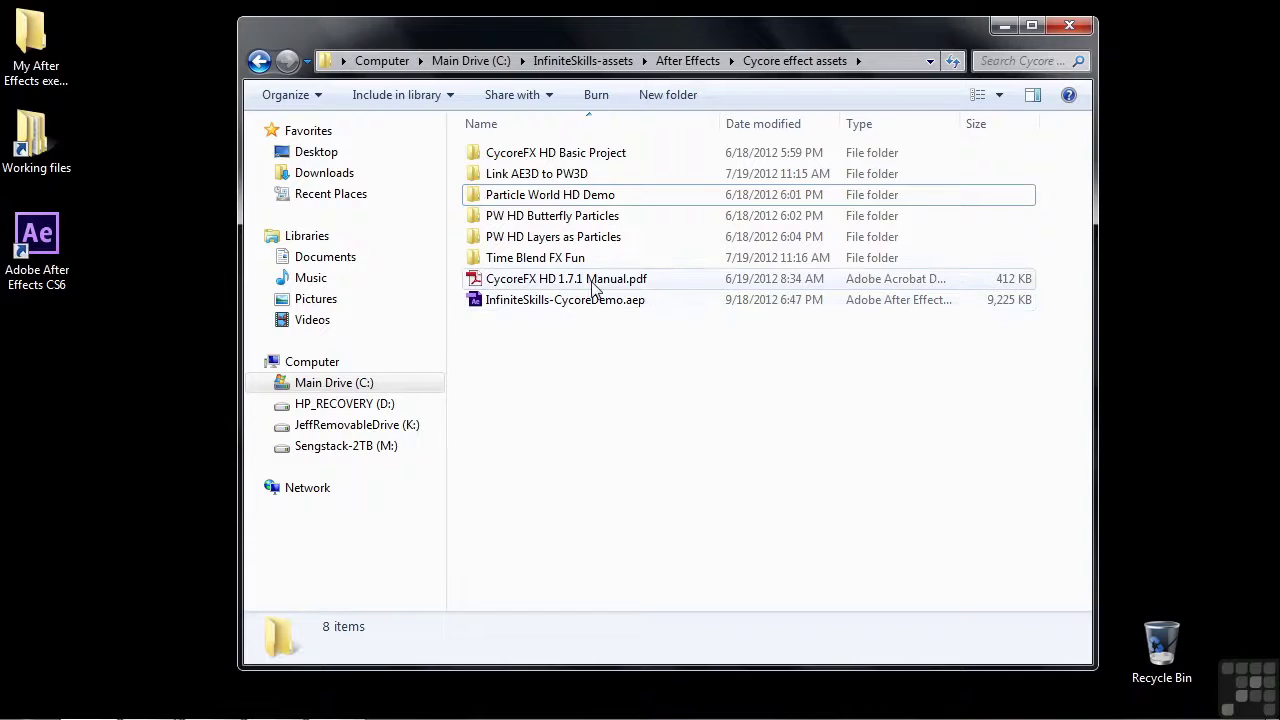
- Open the CycoreFX HD manual PDF and read the CC Cross Blur pages
double_click(492, 282)
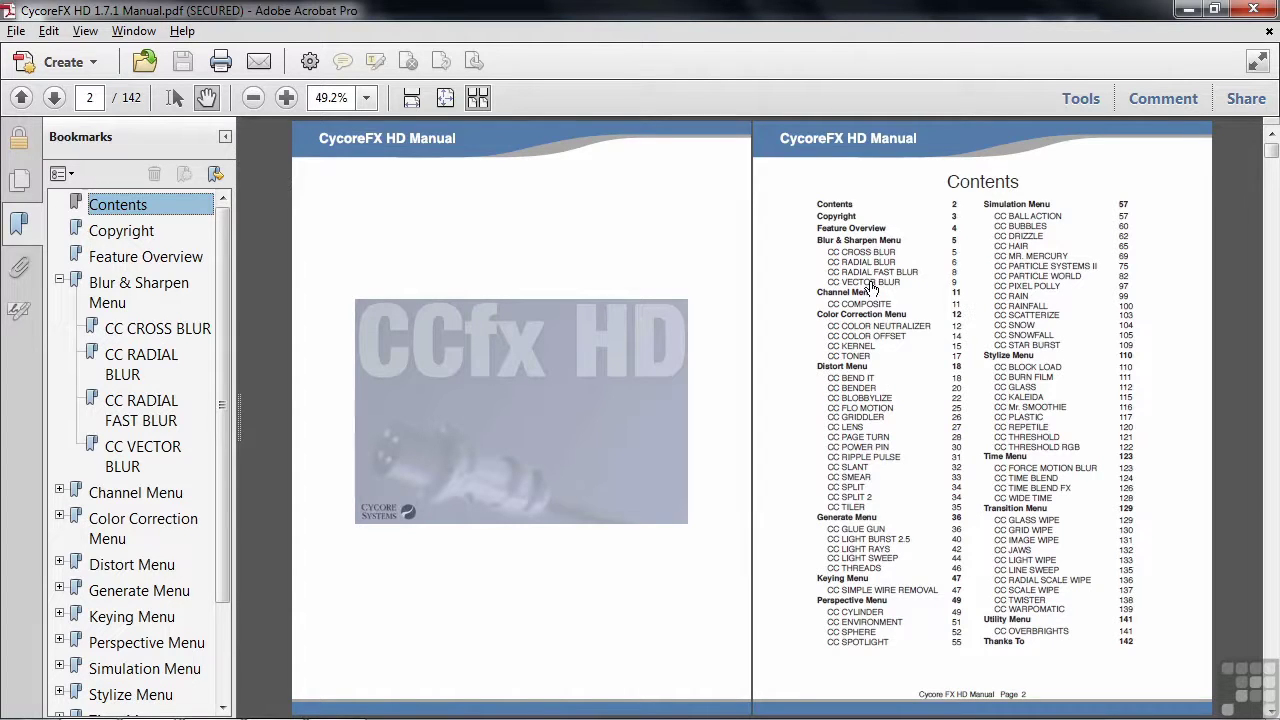
click(862, 250)
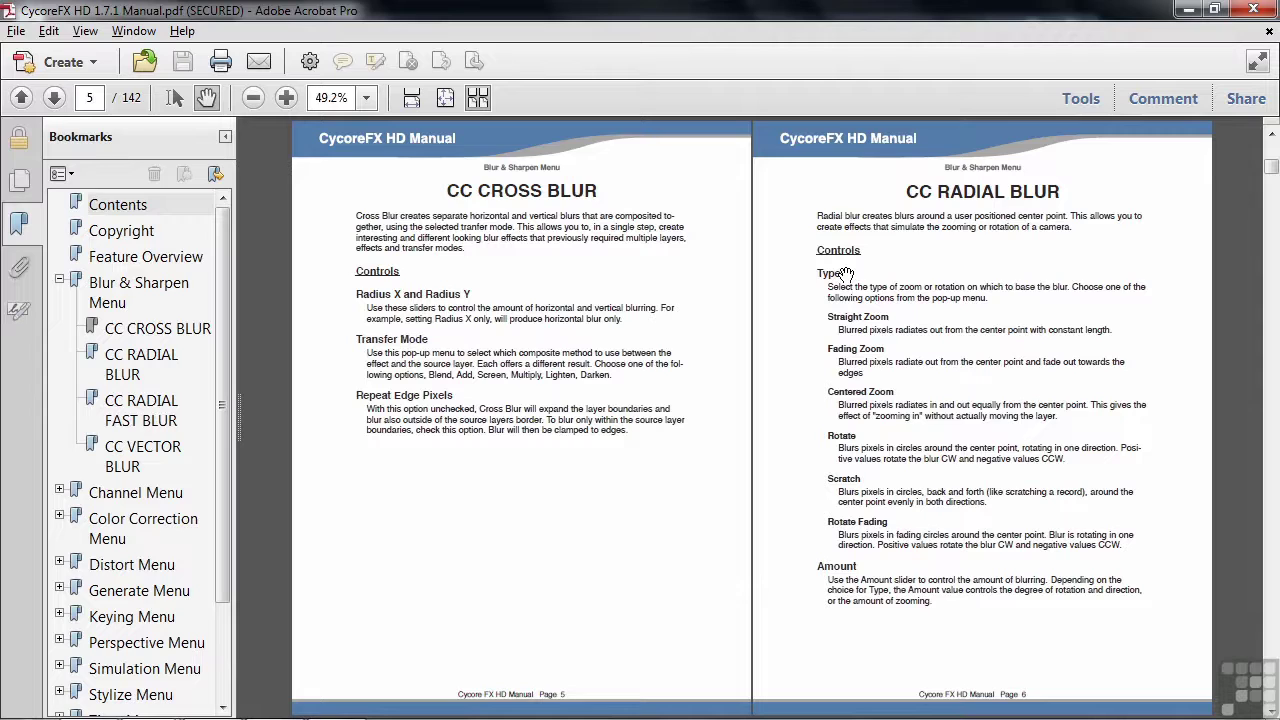
scroll(221, 440, down, 1)
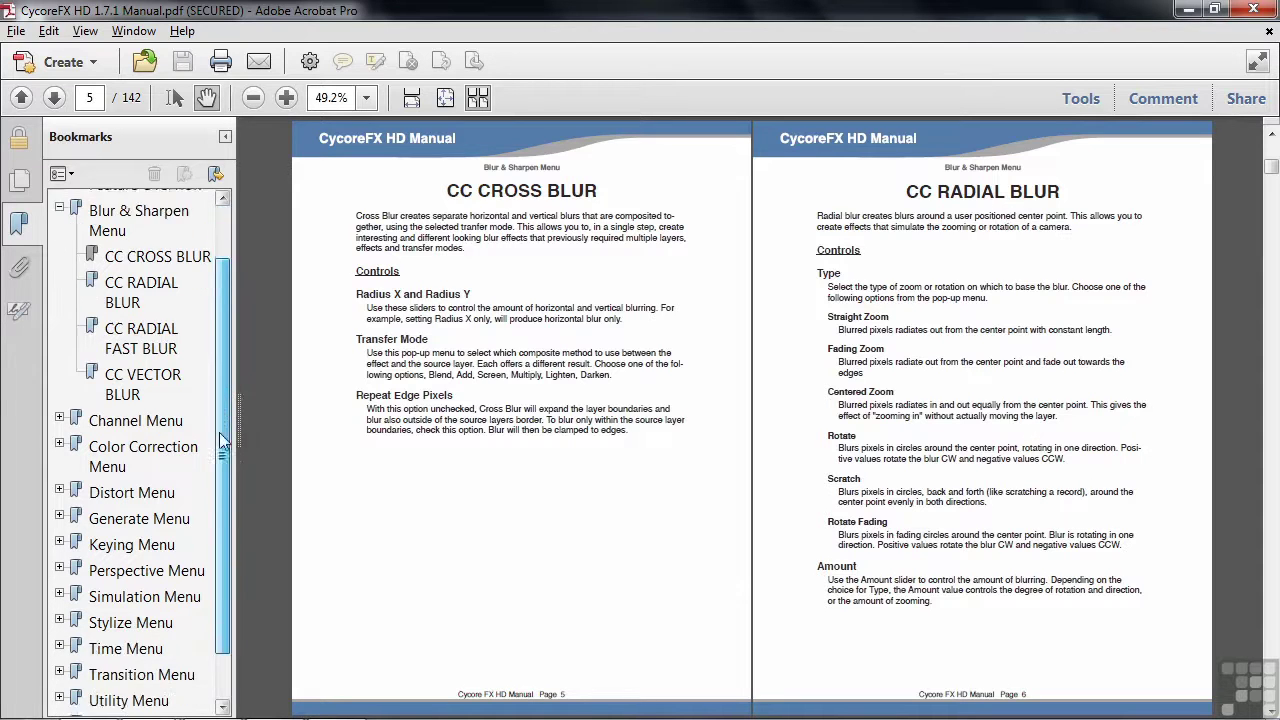
scroll(222, 440, down, 1)
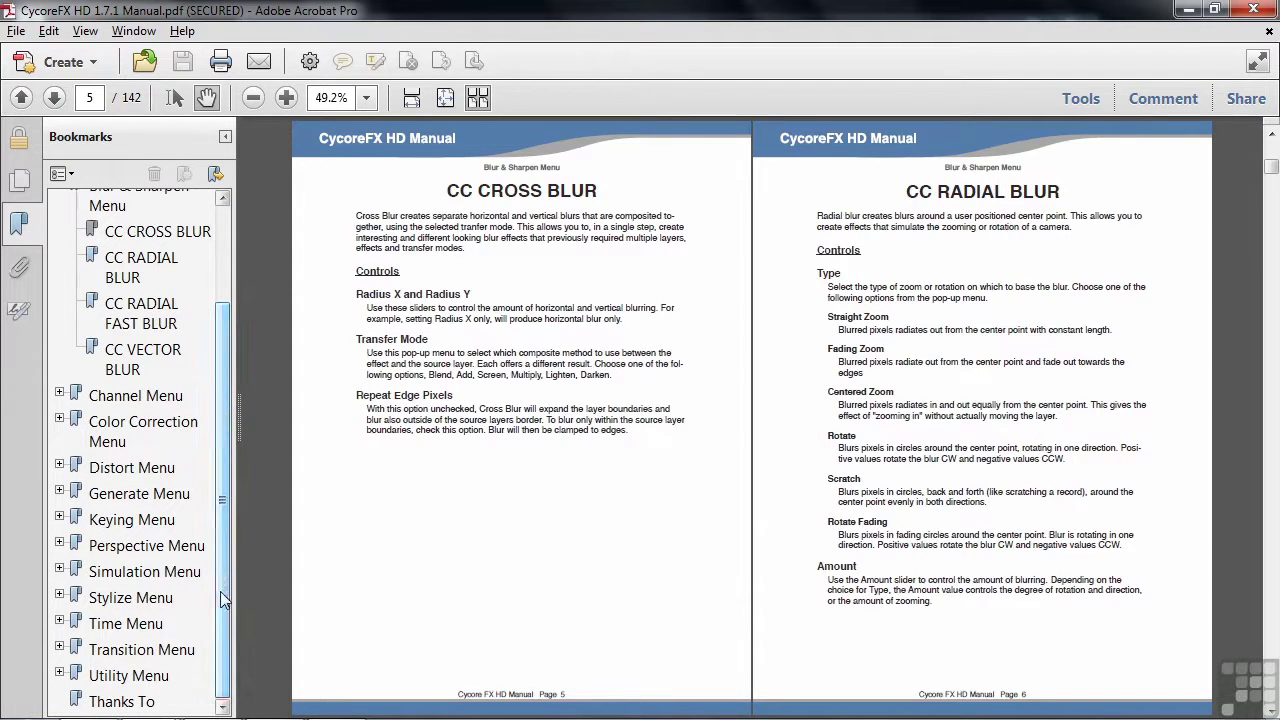
- Expand the Simulation Menu bookmarks and read the CC Particle World section
click(59, 571)
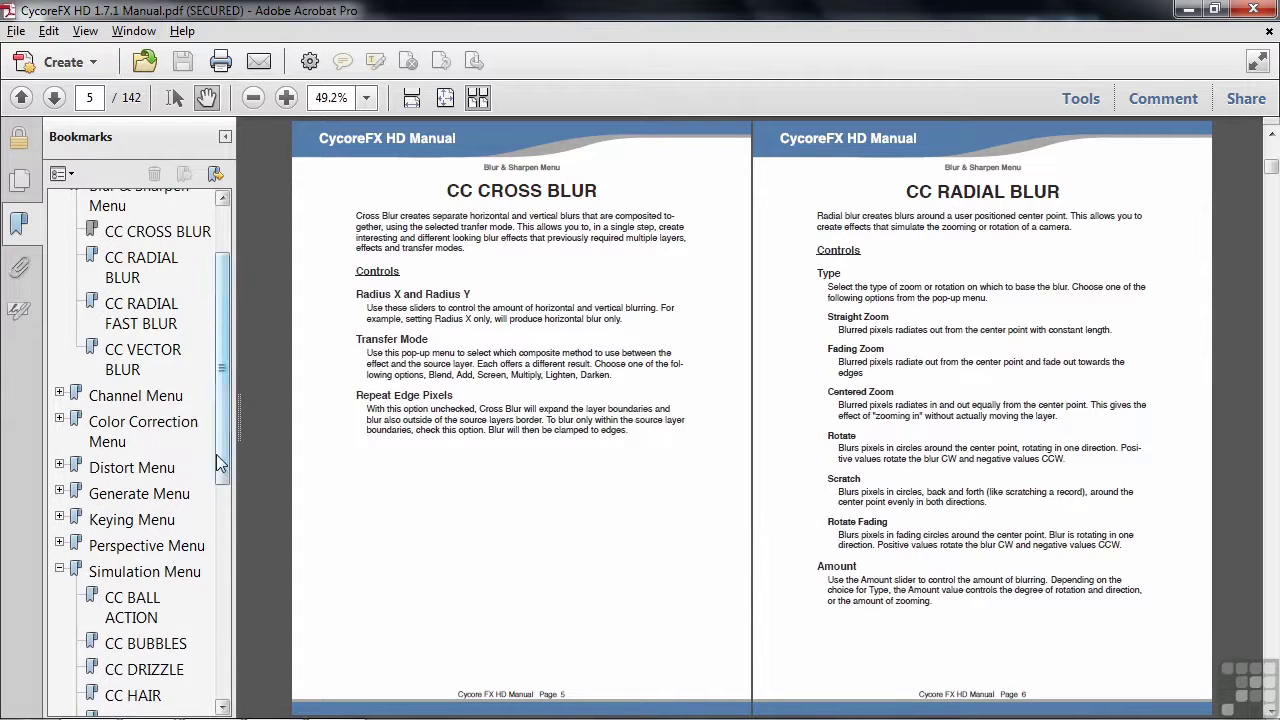
drag(216, 454, 253, 664)
click(147, 375)
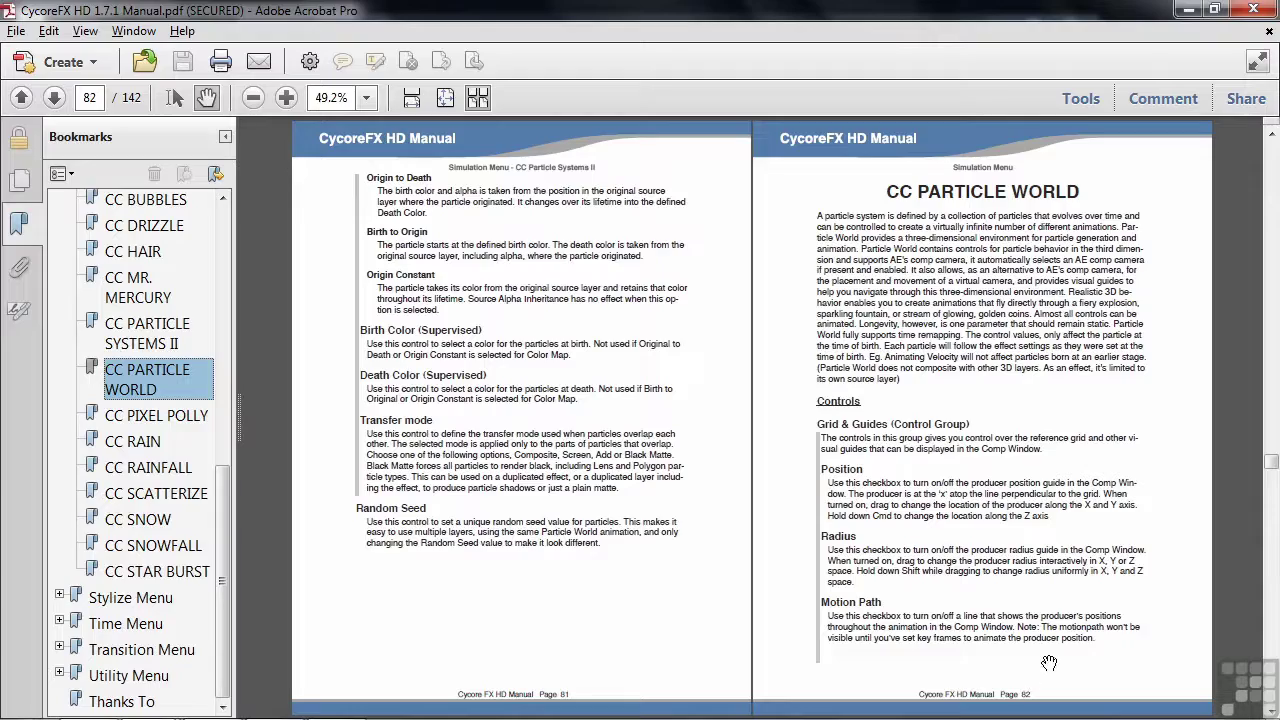
drag(1274, 466, 1273, 516)
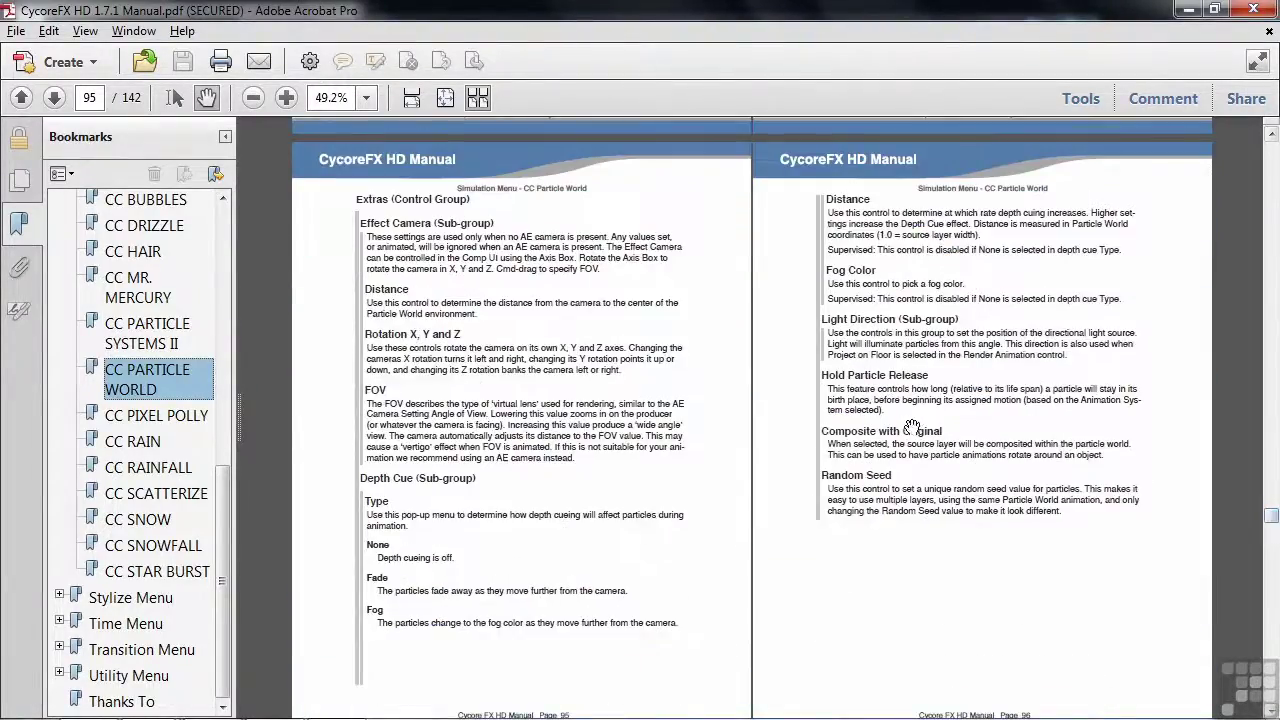
scroll(901, 388, up, 10)
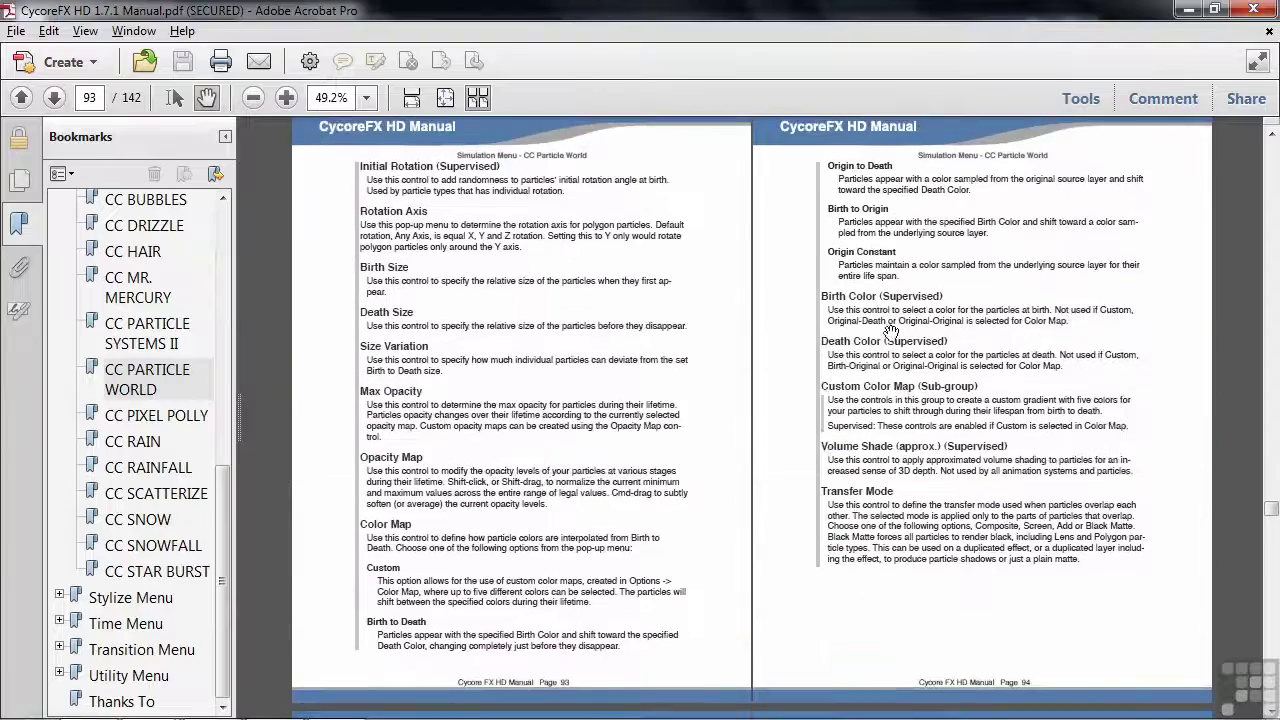
scroll(890, 330, up, 5)
scroll(800, 235, up, 6)
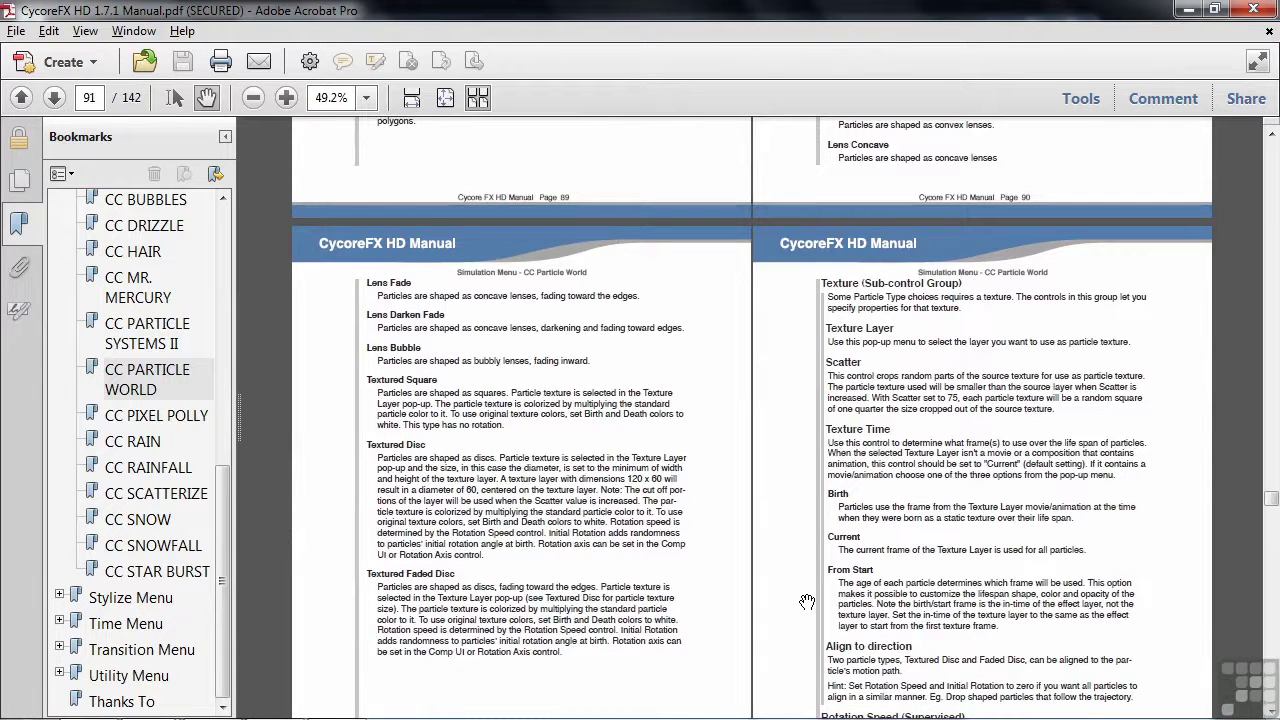
- Switch to the PW HD Demo ReadMe and bring the C Delay Release and C Glue descriptions into view
key(alt+Tab)
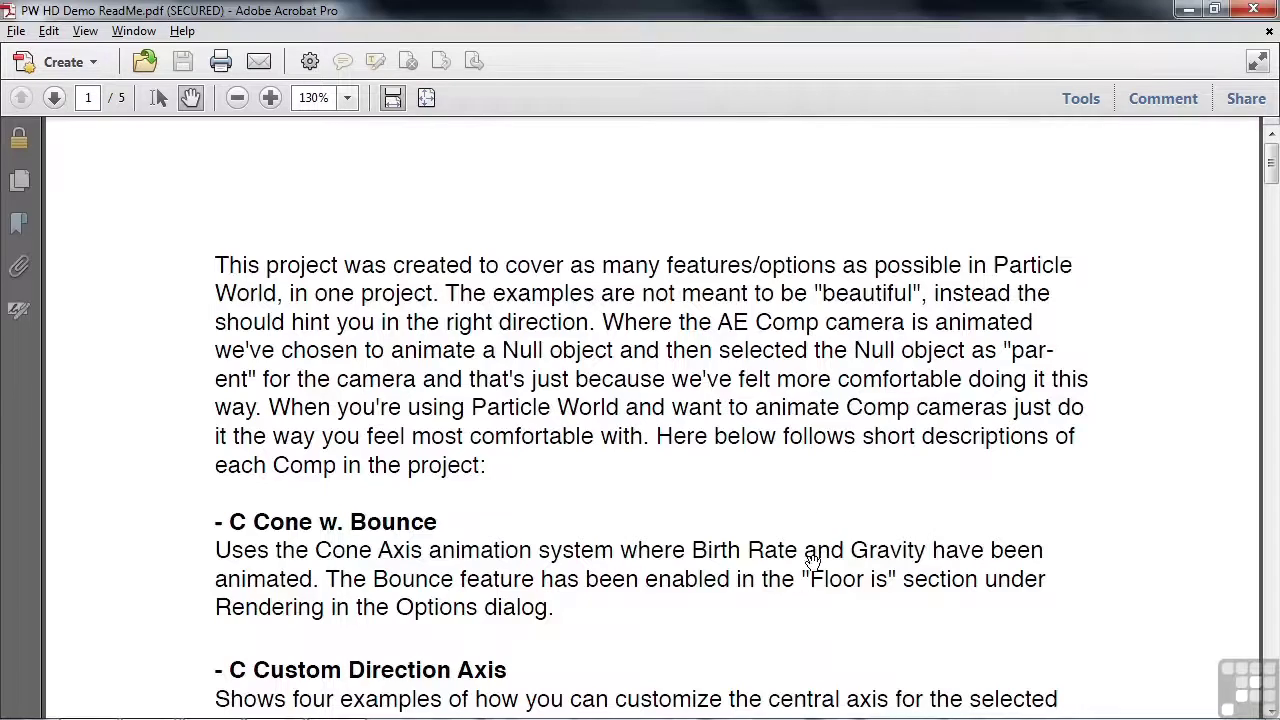
drag(954, 492, 947, 197)
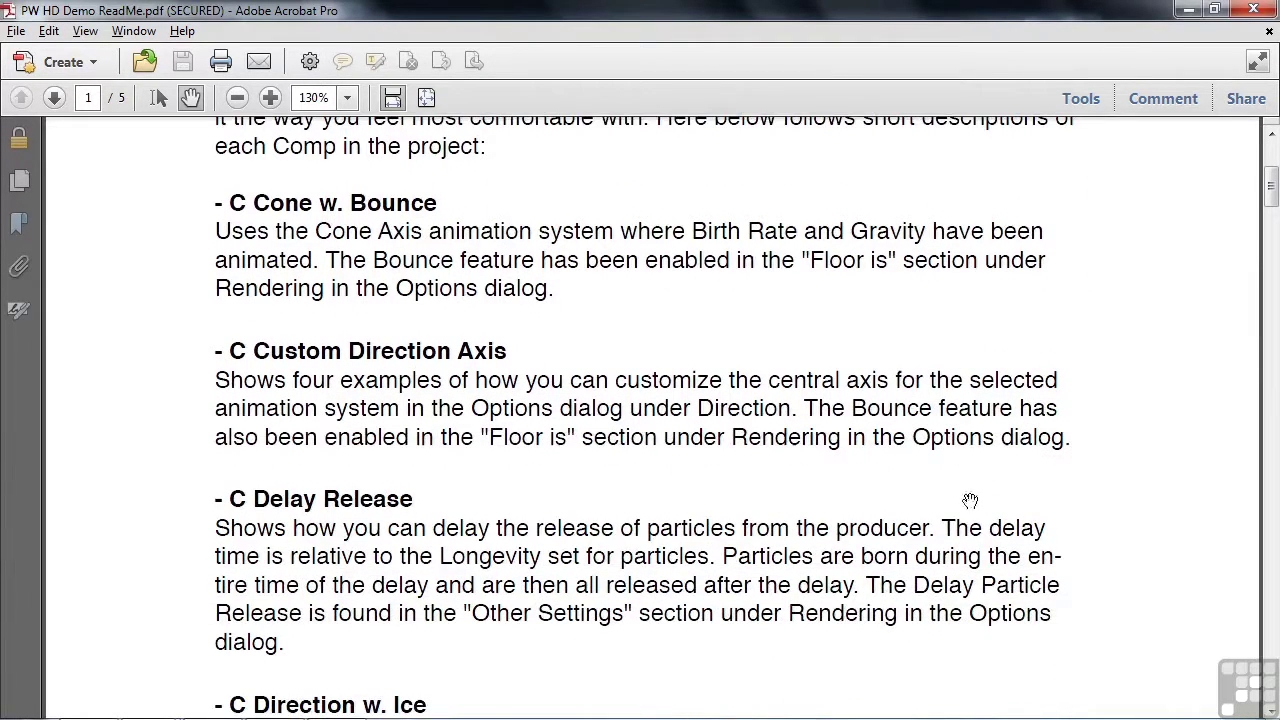
drag(969, 503, 969, 381)
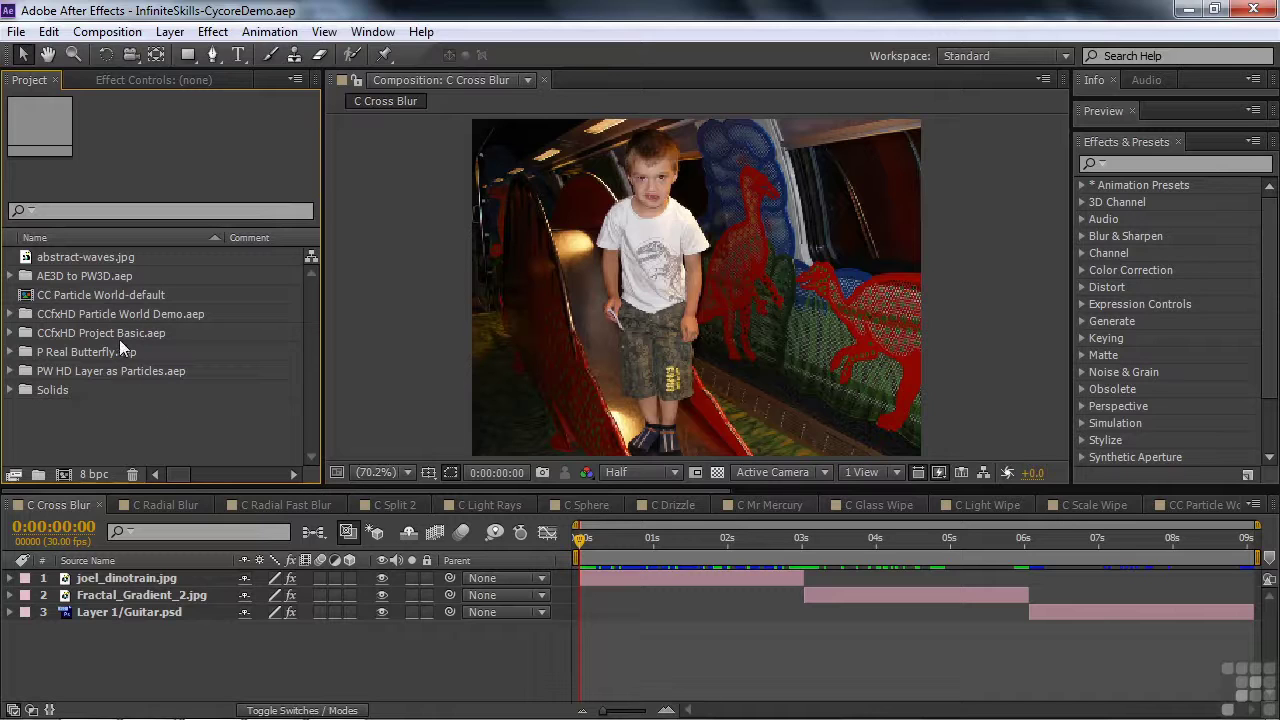
- Expand the CCfxHD Project Basic folder and filter Effects & Presets by 'cc'
click(11, 334)
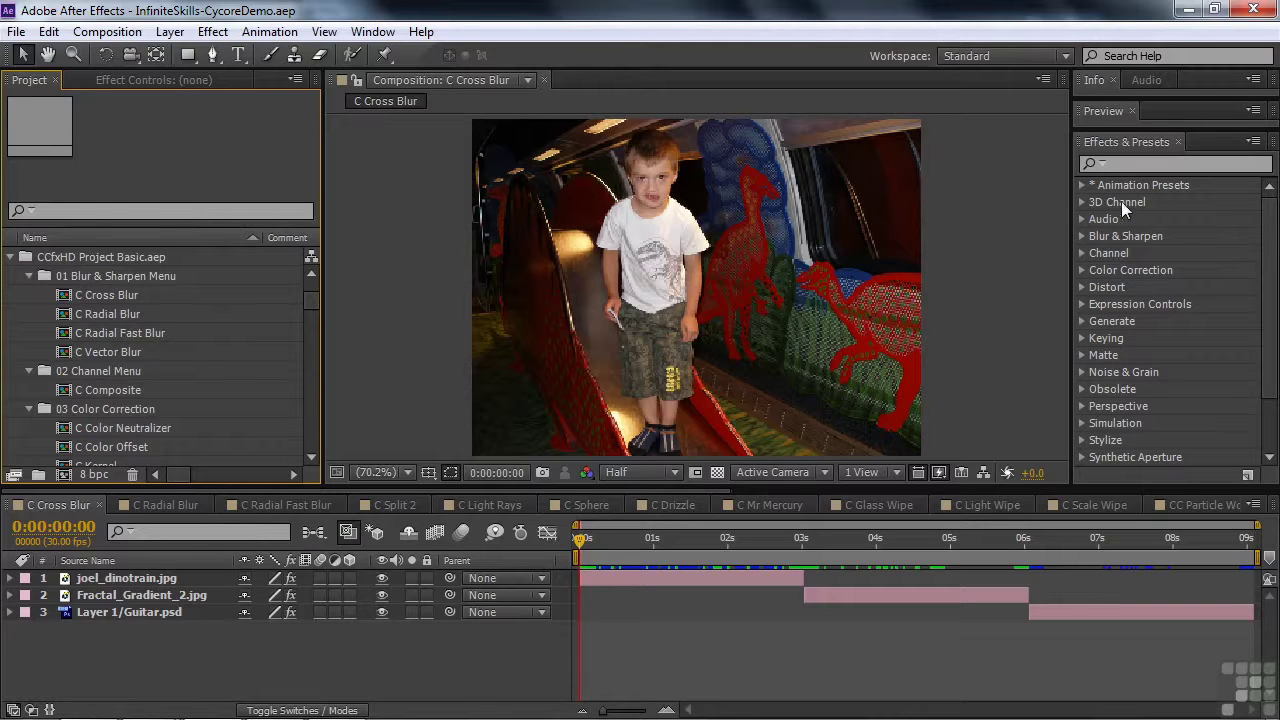
click(1118, 164)
text(cc)
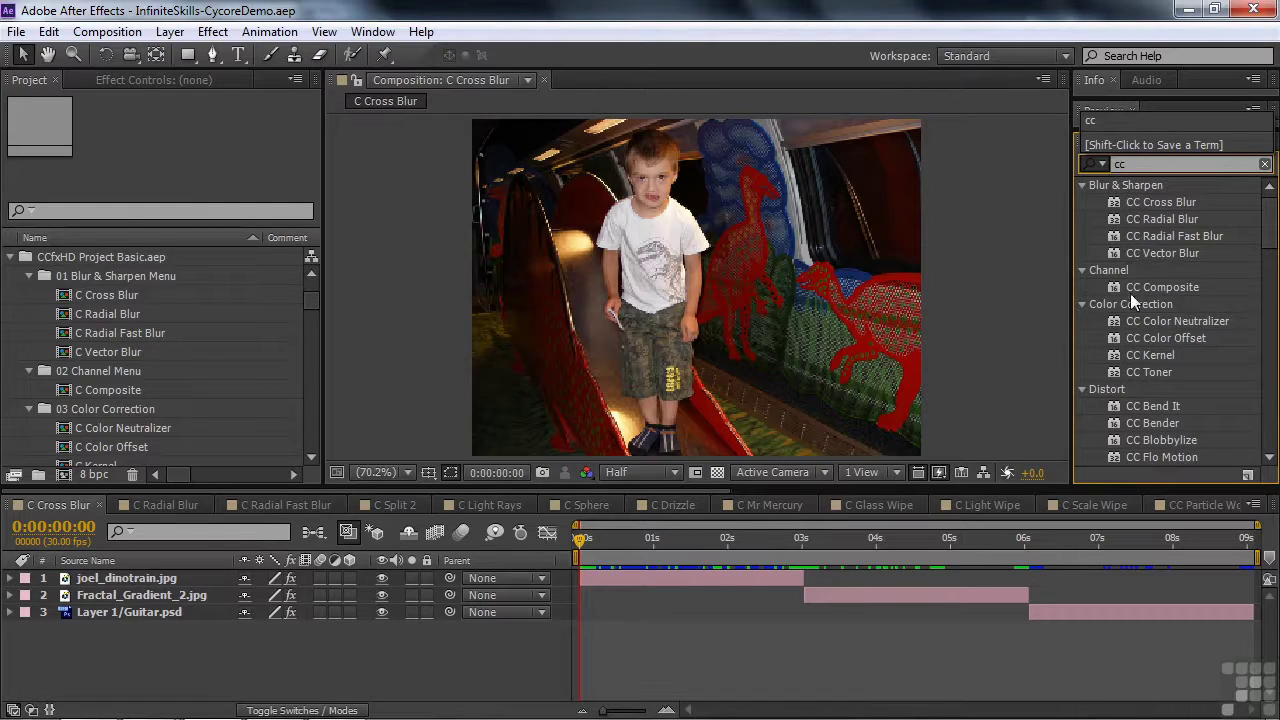
key(Return)
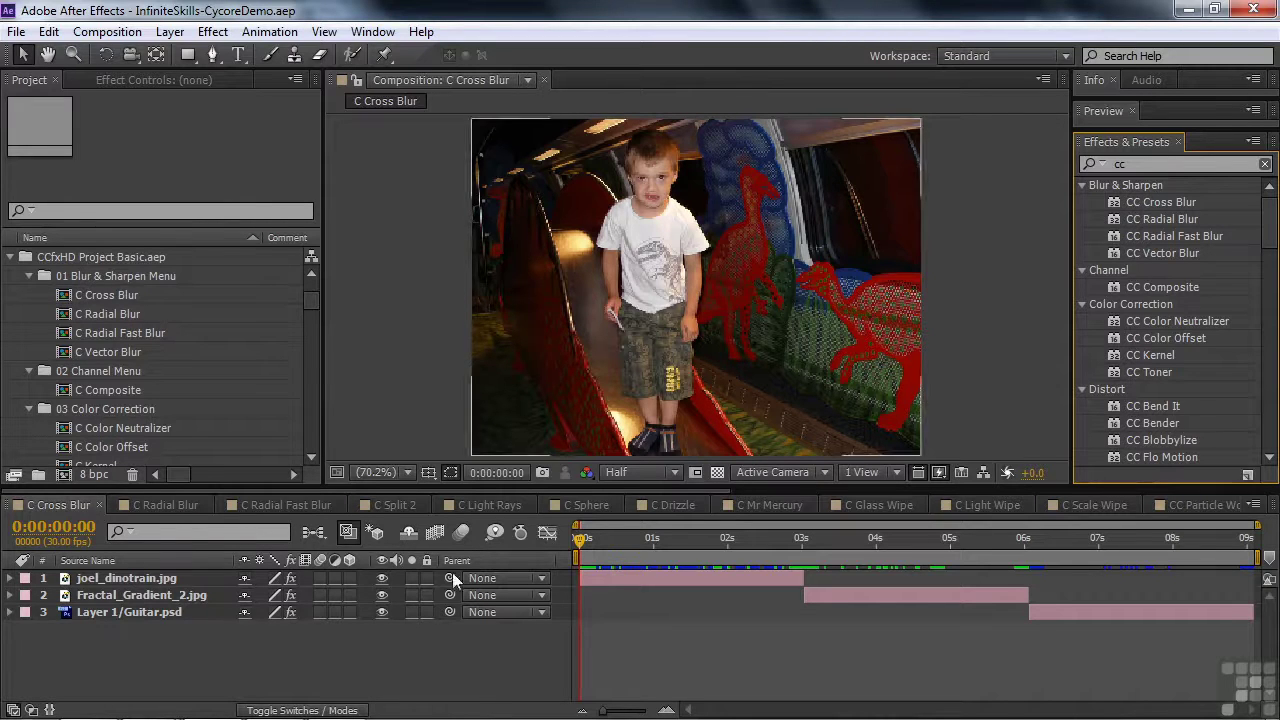
- Reveal layer 1's CC Cross Blur, scrub its blur animation and check the Lighten transfer mode
drag(573, 541, 602, 574)
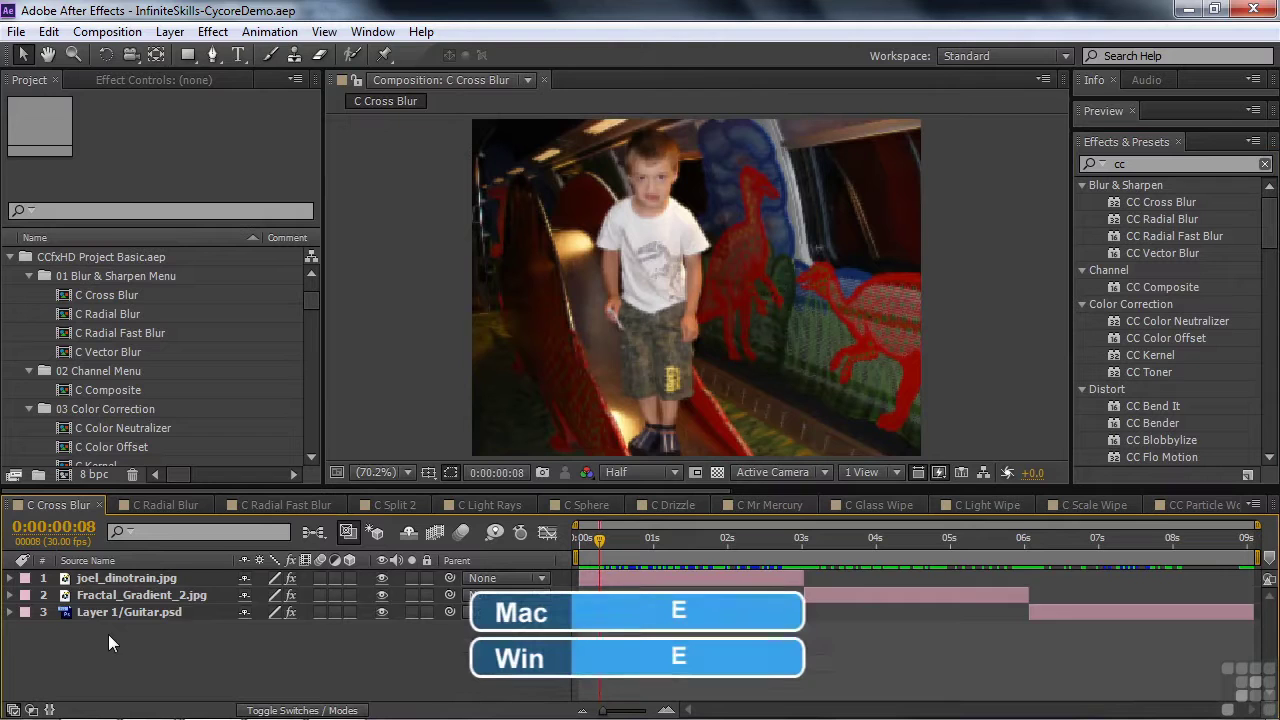
key(e)
click(43, 595)
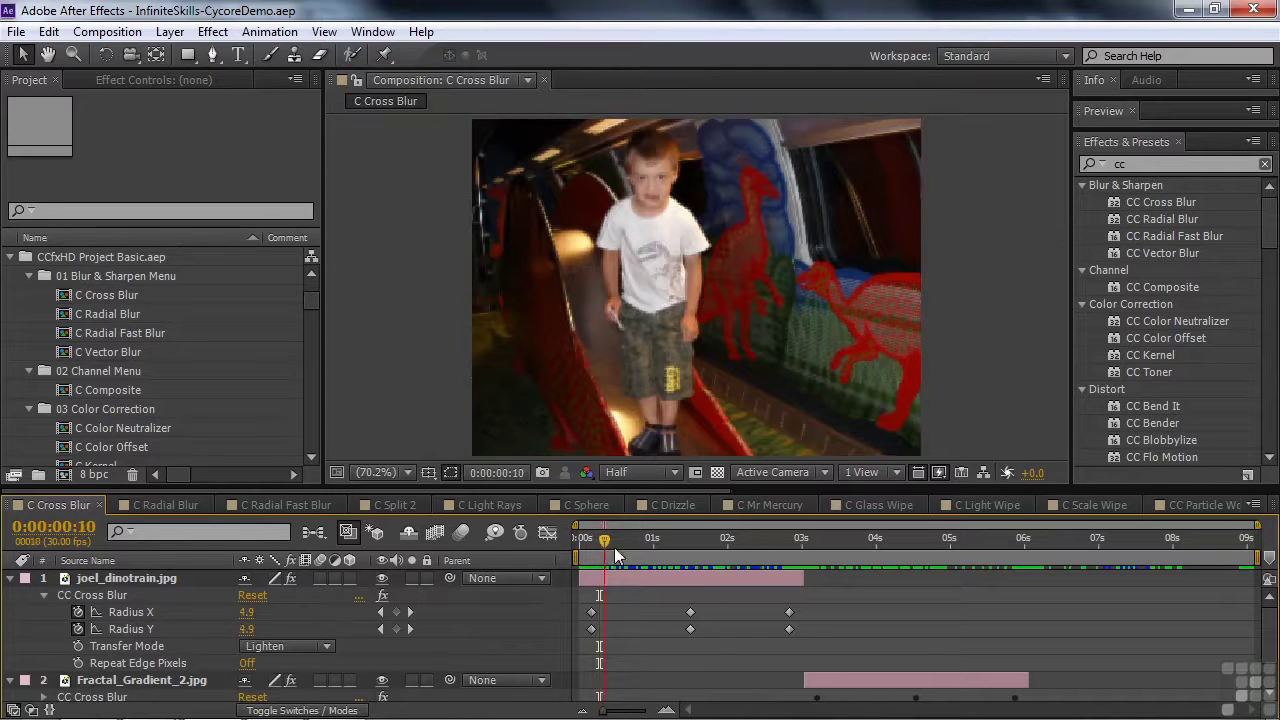
drag(614, 547, 763, 557)
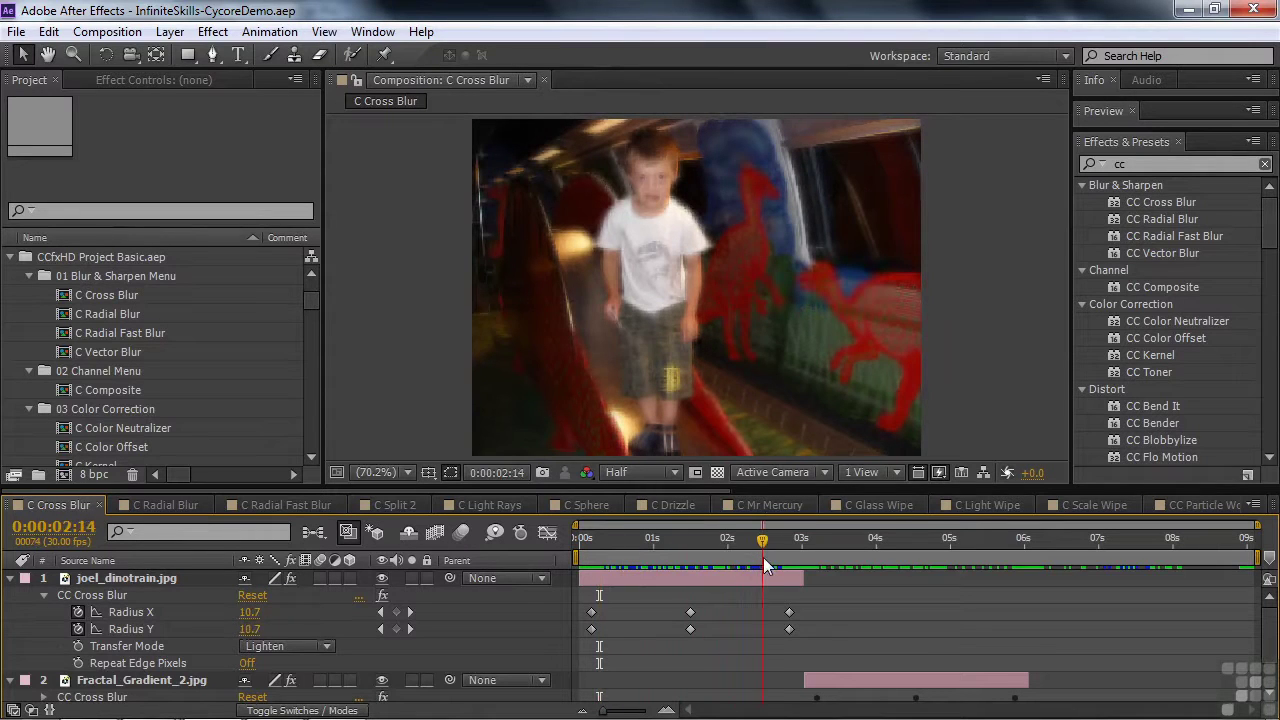
click(325, 646)
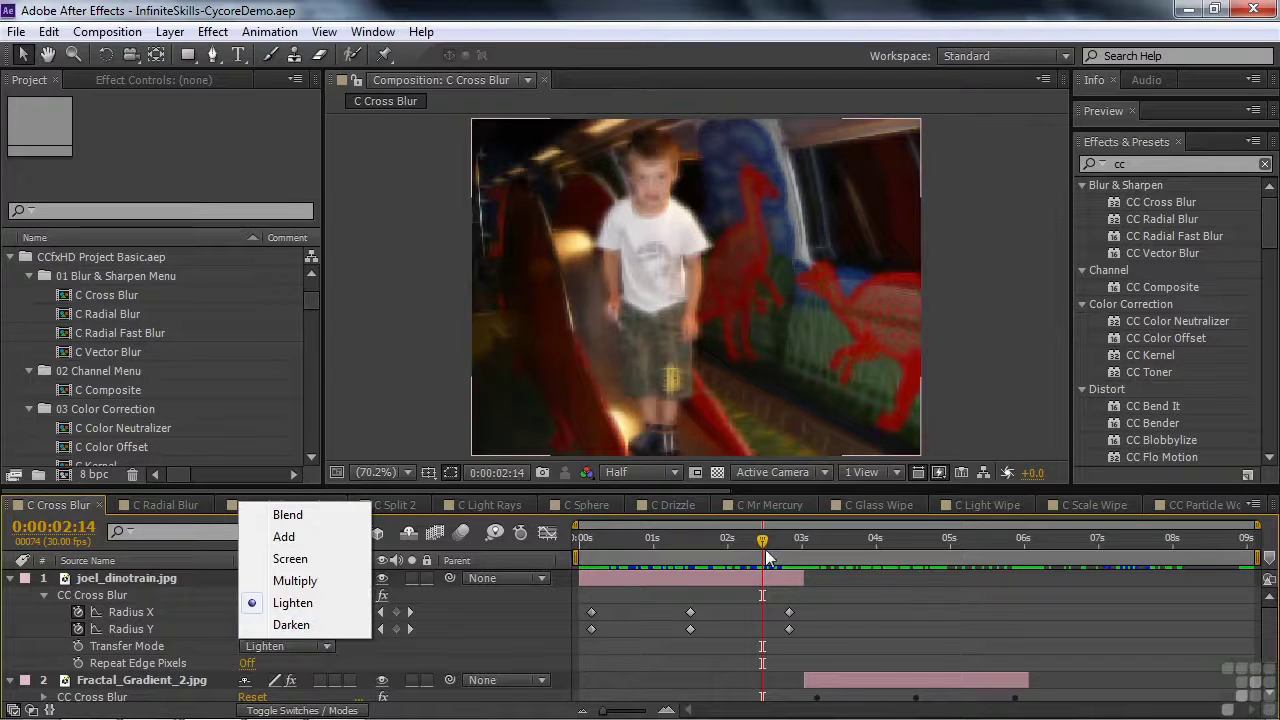
drag(765, 549, 545, 553)
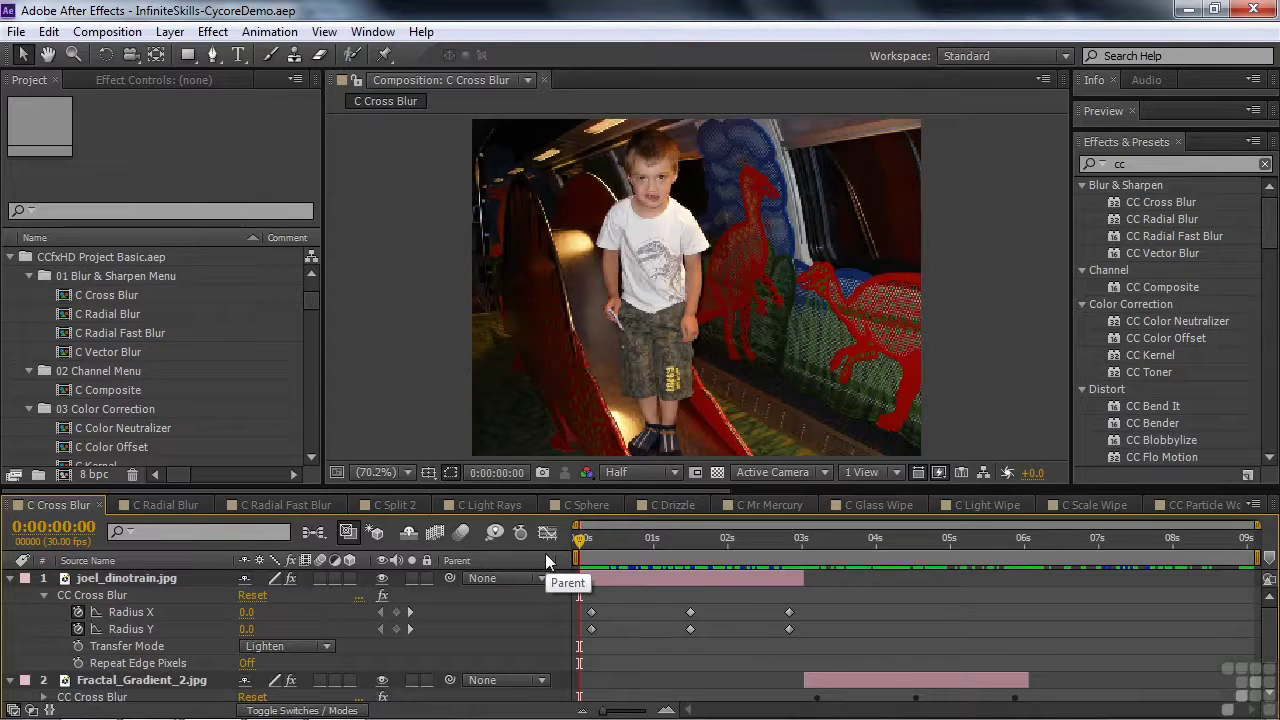
- Preview C Radial Blur, then scrub C Radial Fast Blur with Zoom left at Standard
click(183, 505)
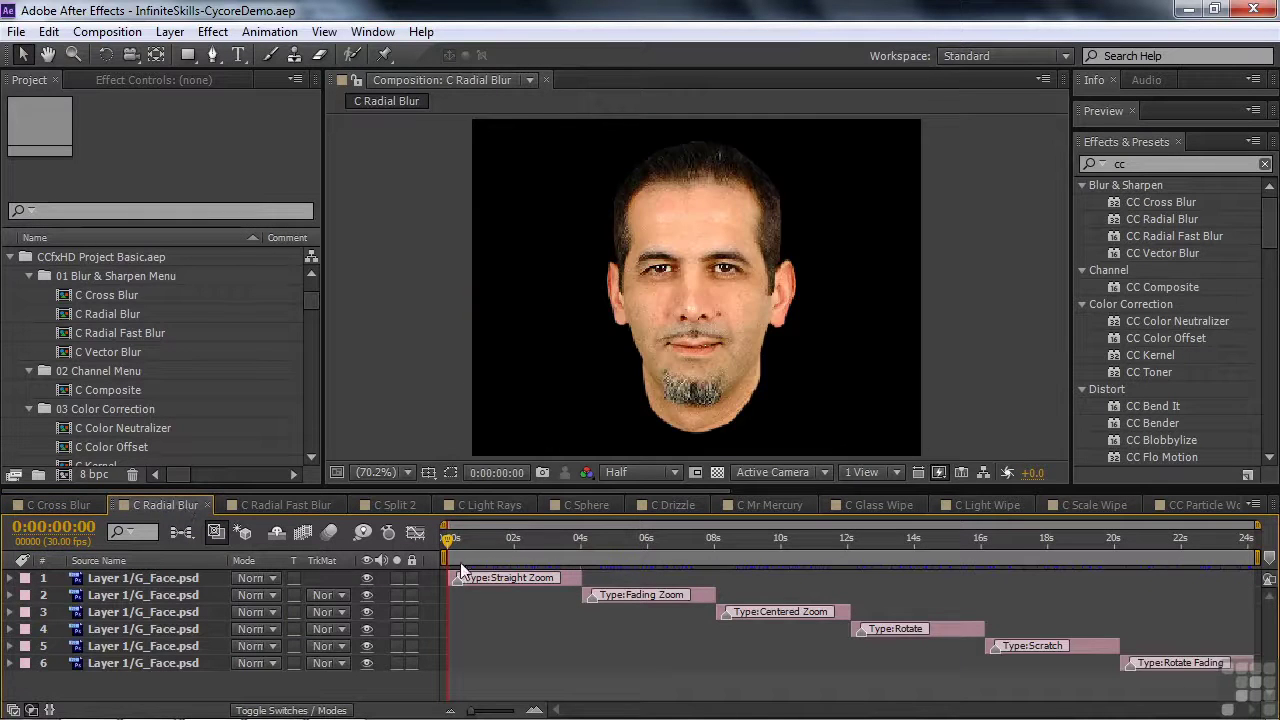
drag(448, 548, 1165, 637)
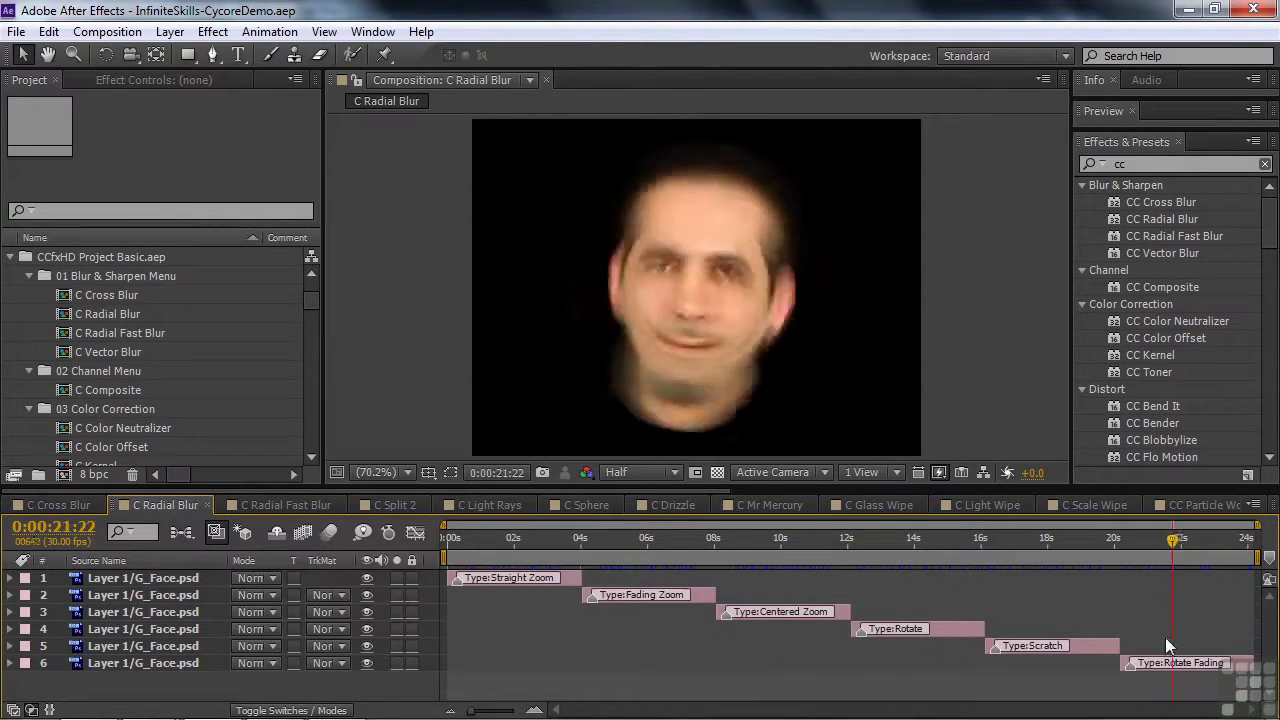
click(272, 507)
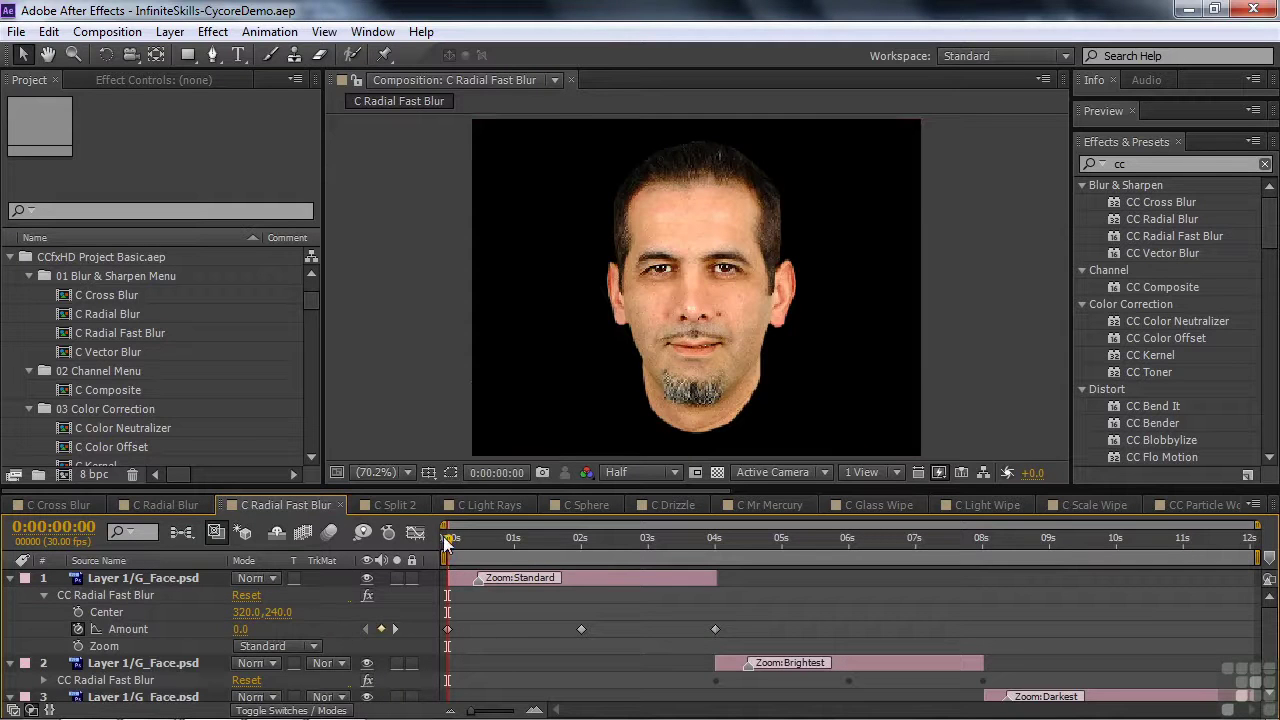
drag(447, 541, 450, 590)
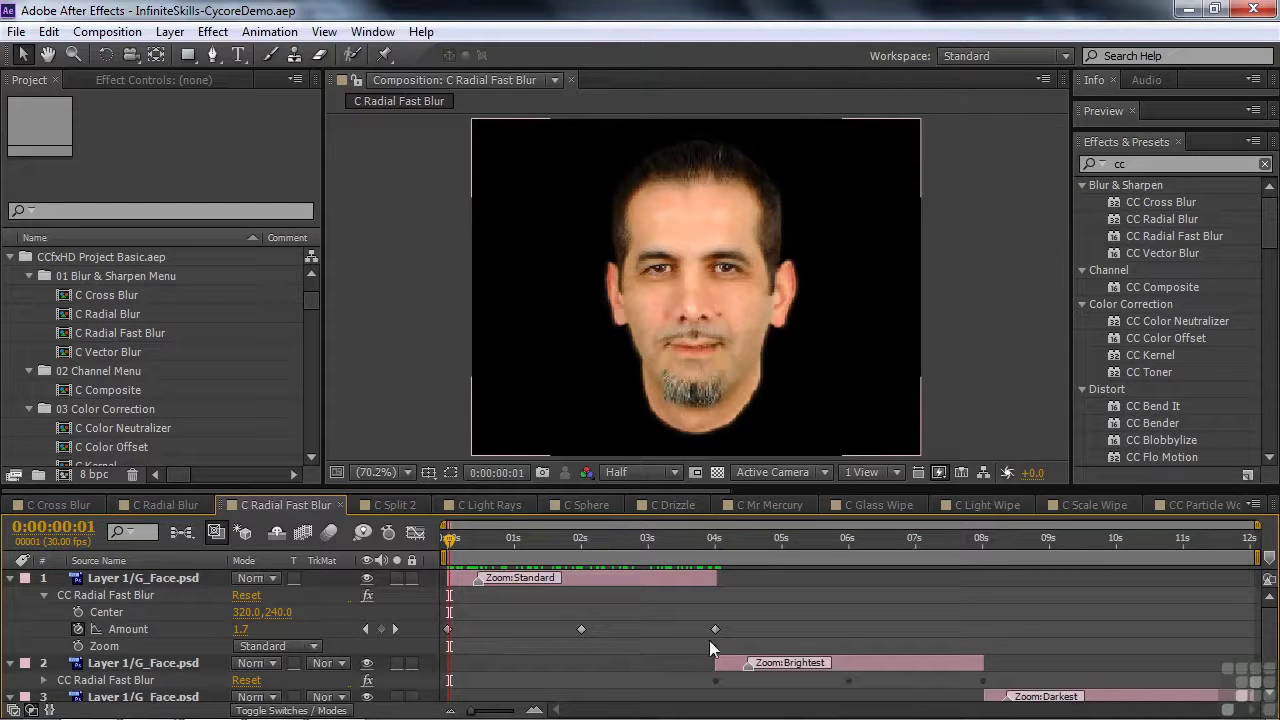
click(311, 646)
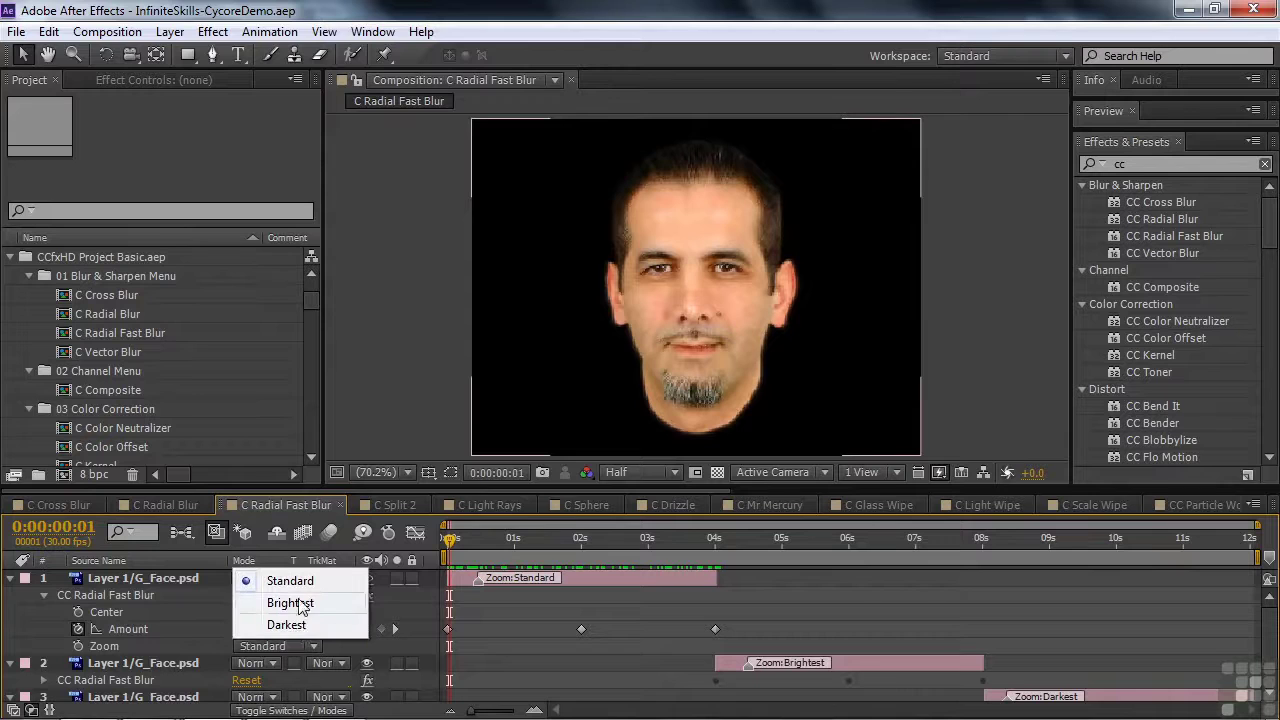
click(433, 564)
click(558, 541)
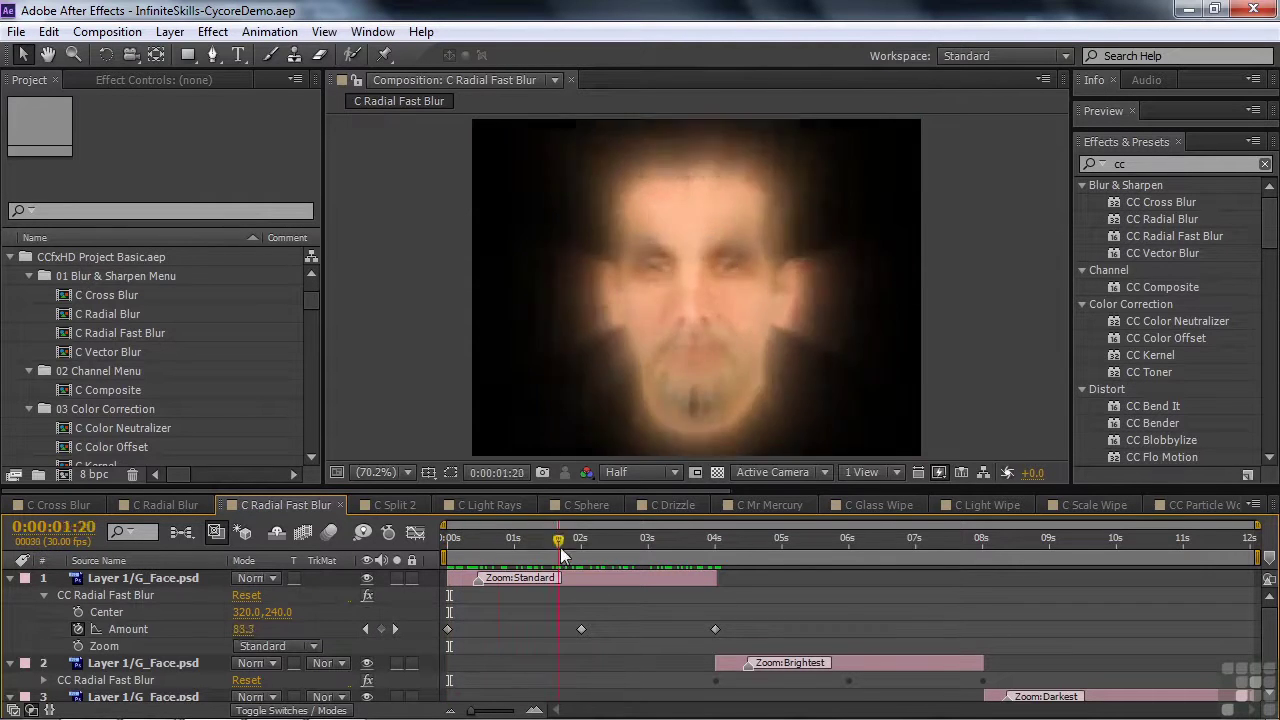
drag(560, 547, 1135, 588)
- Scrub through the C Split 2, C Light Rays and C Sphere comps in turn
click(395, 504)
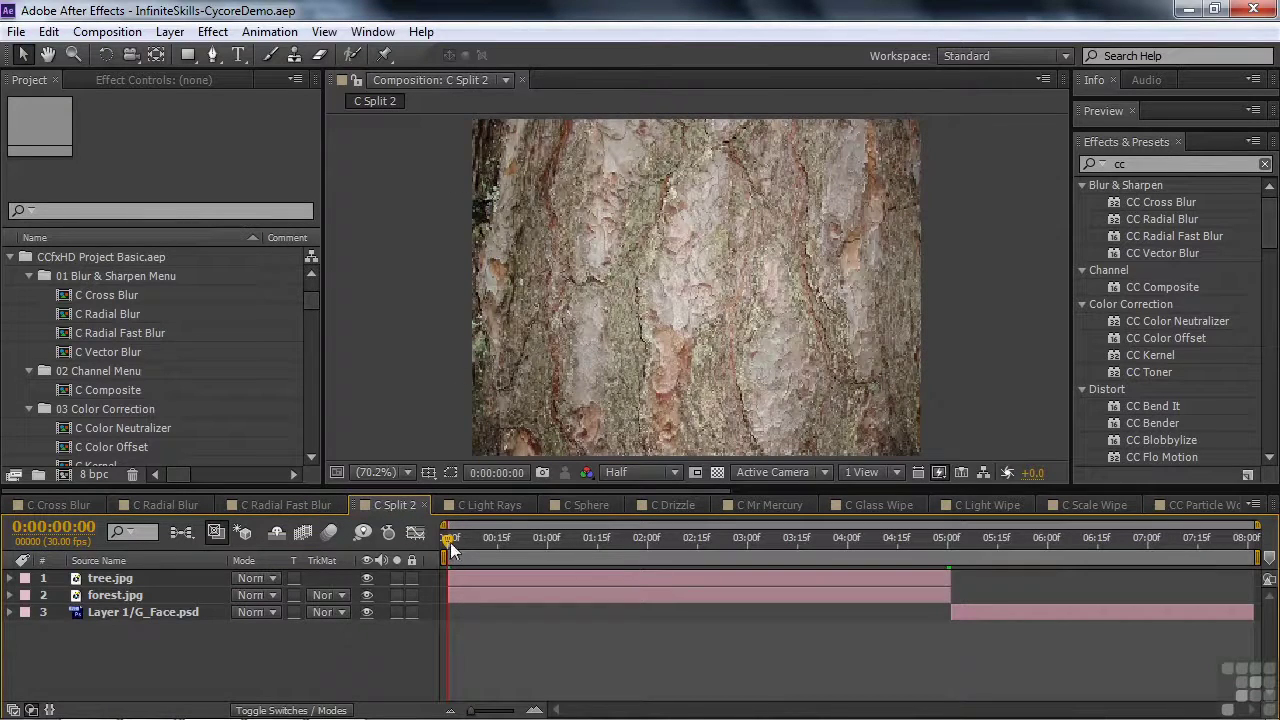
drag(450, 542, 1130, 577)
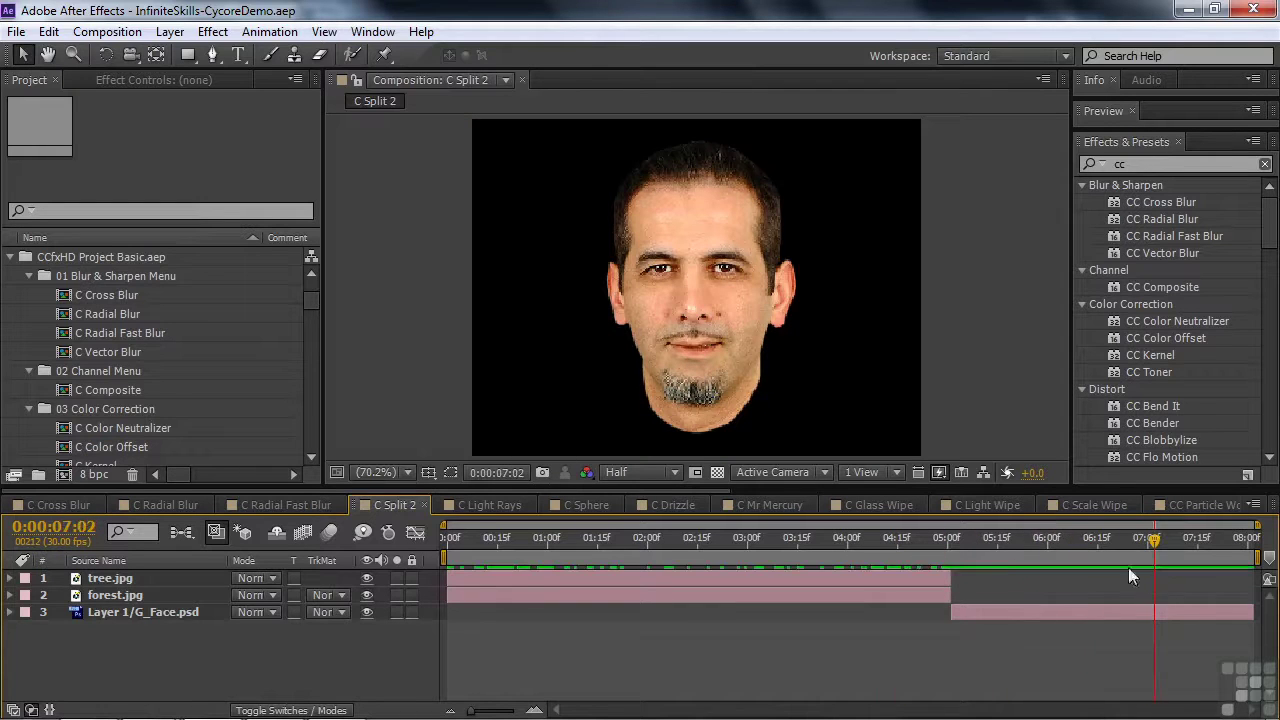
click(473, 506)
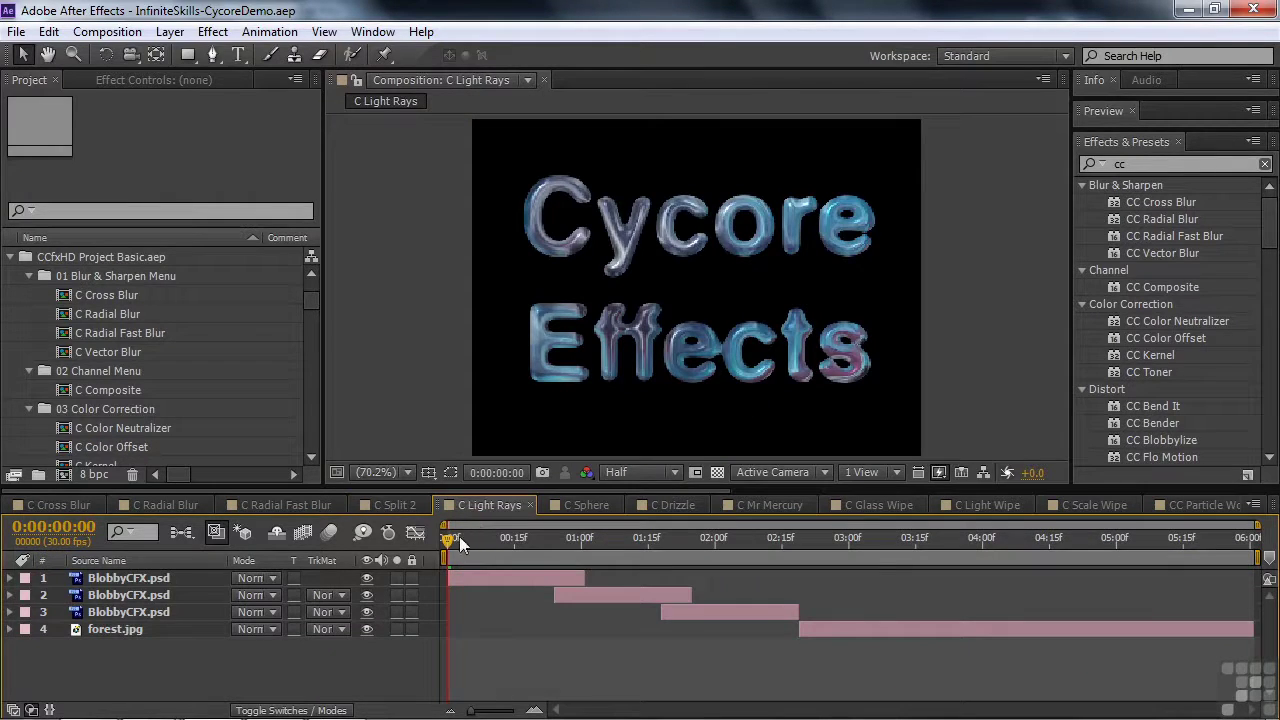
drag(446, 541, 971, 606)
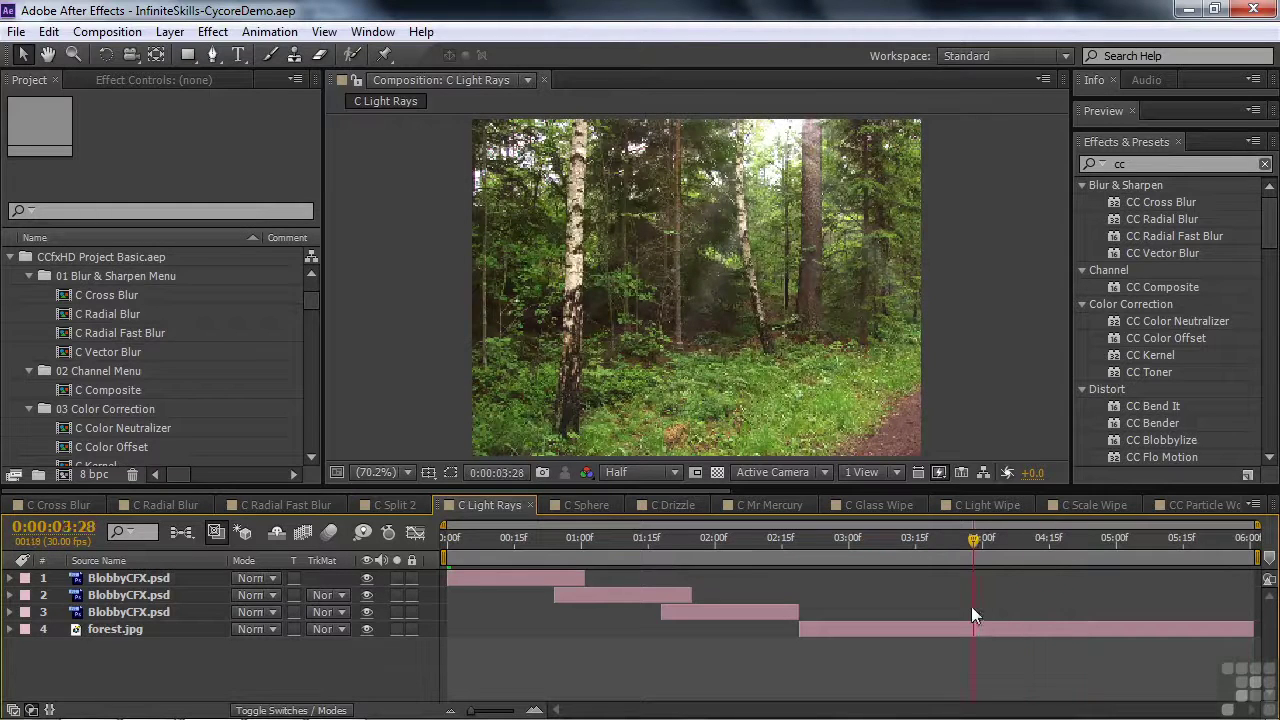
click(572, 505)
drag(448, 540, 628, 543)
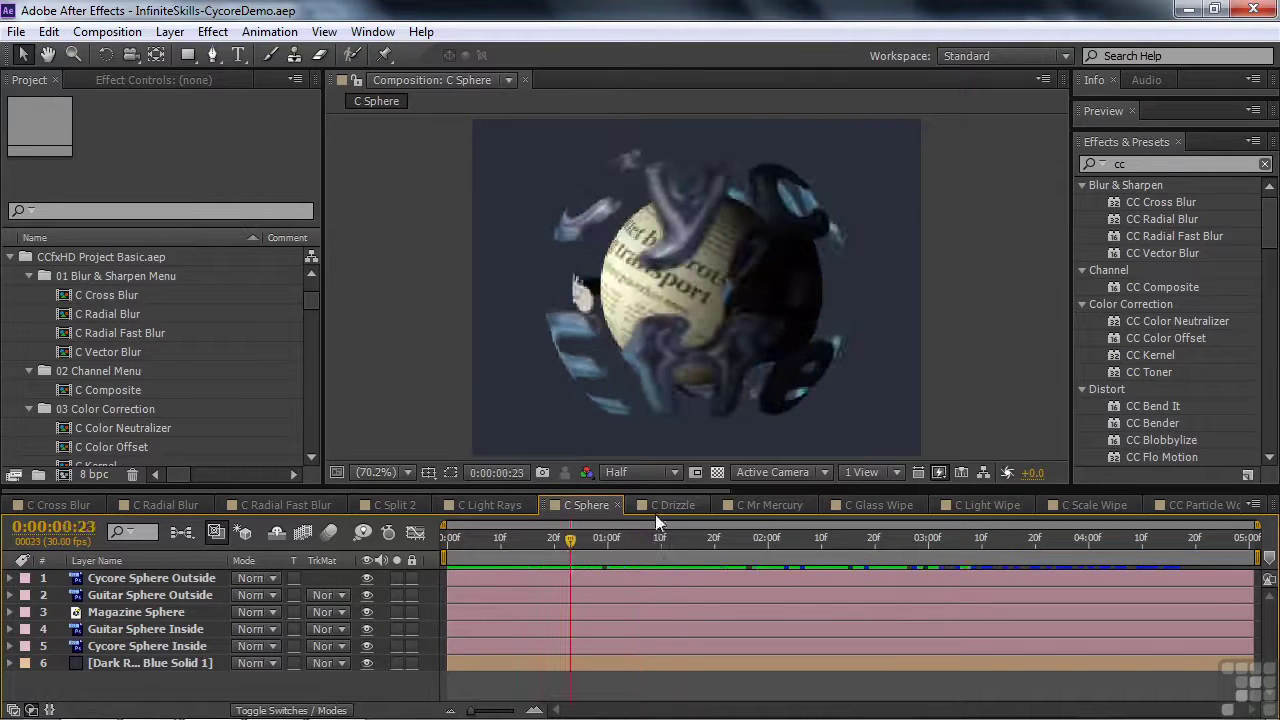
- Enable CC Drizzle and preview its ripples, then scrub the C Mr Mercury face comp
click(655, 505)
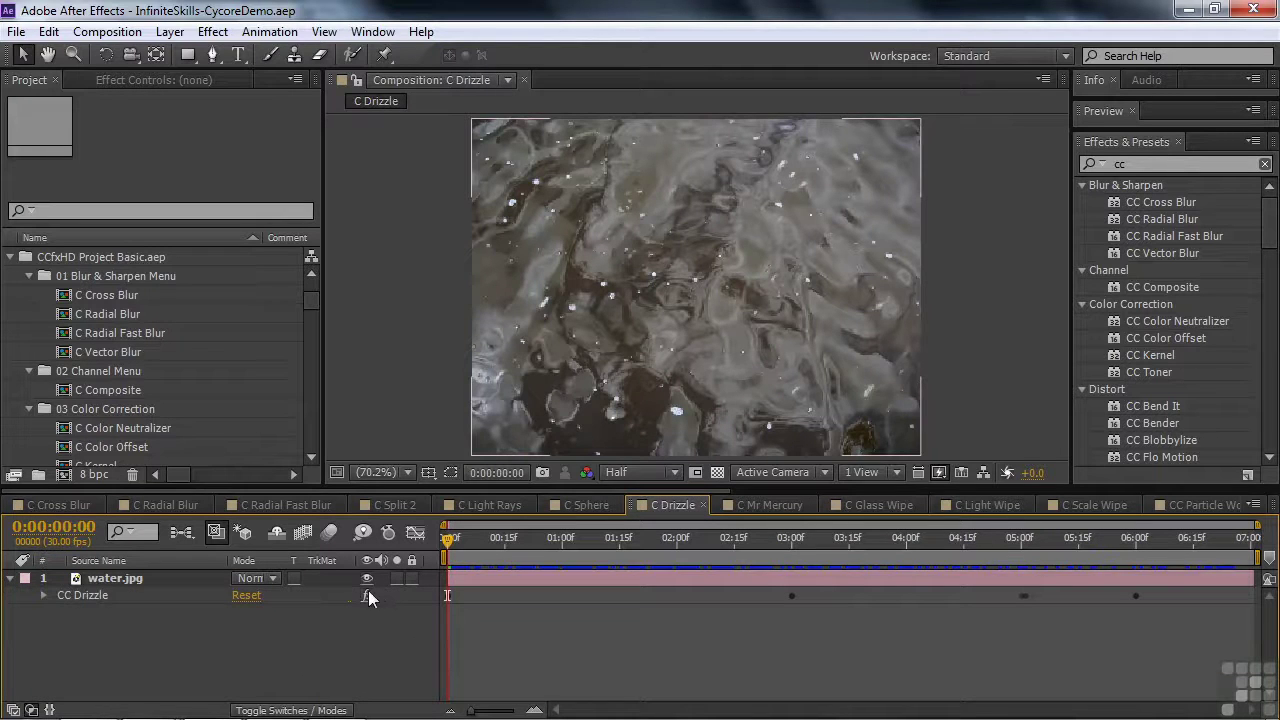
mouse_move(449, 545)
mouse_down()
mouse_move(980, 557)
mouse_move(449, 568)
mouse_up()
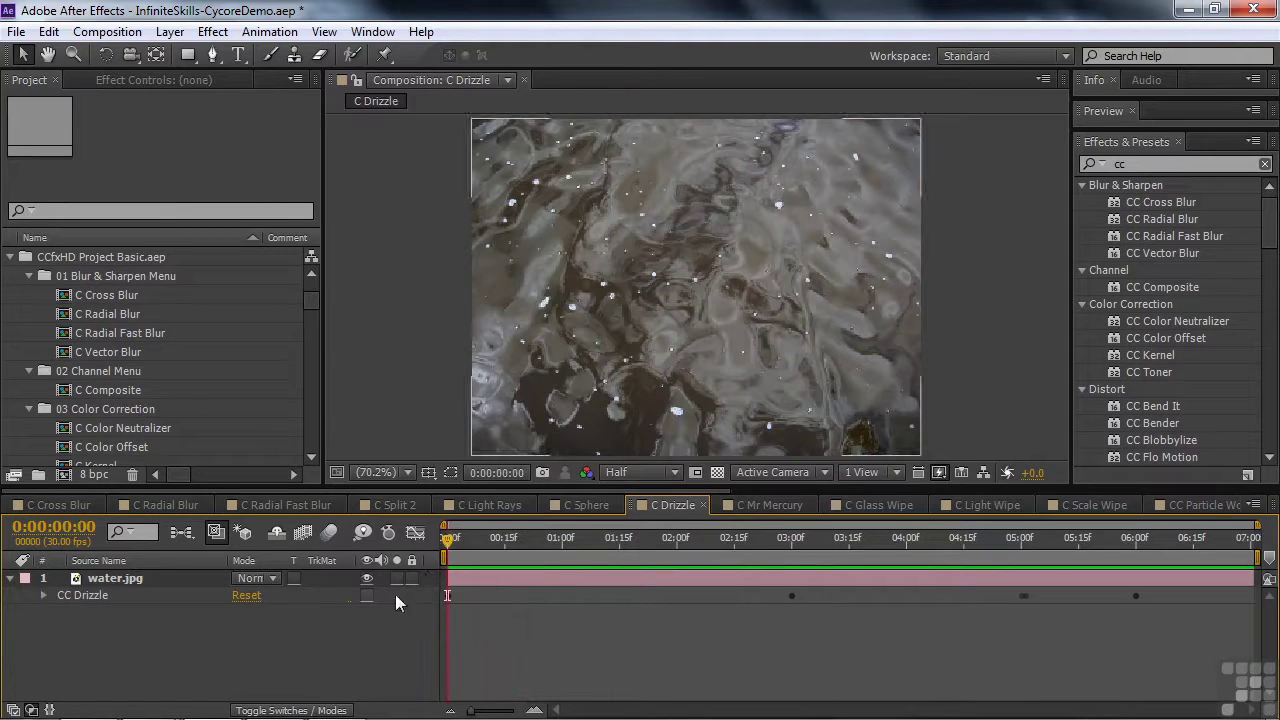
click(367, 595)
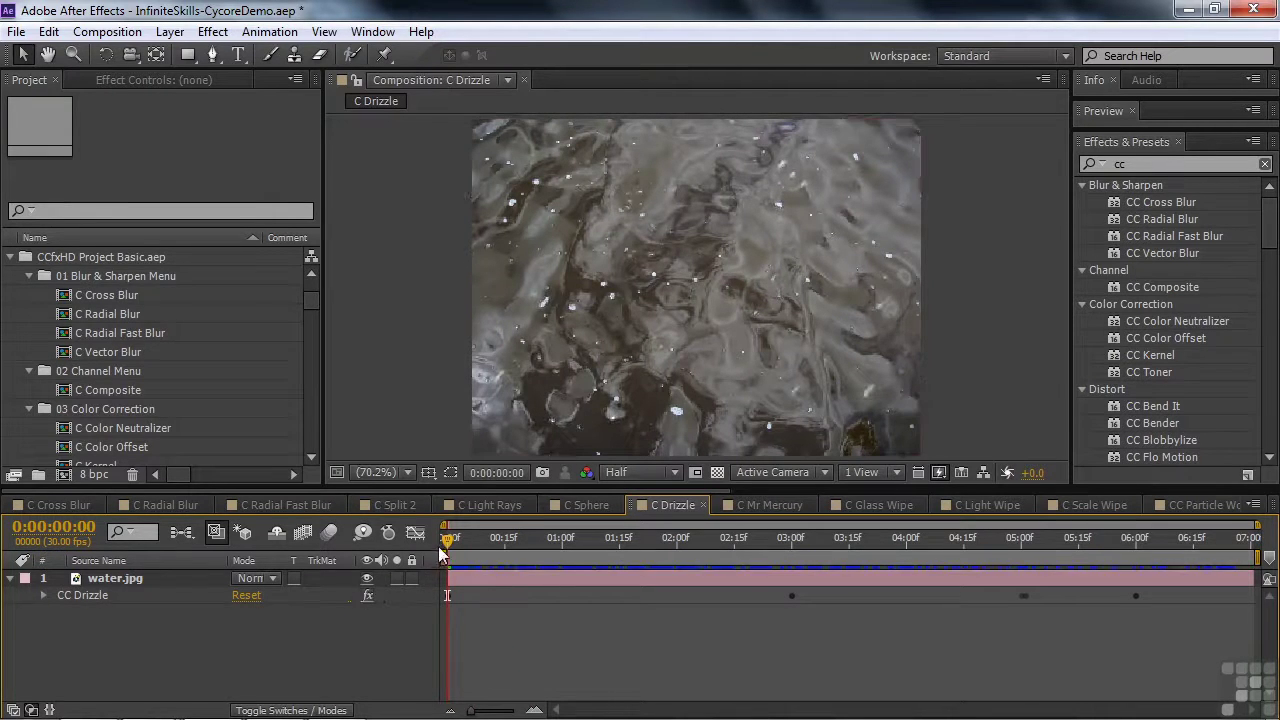
drag(449, 548, 410, 546)
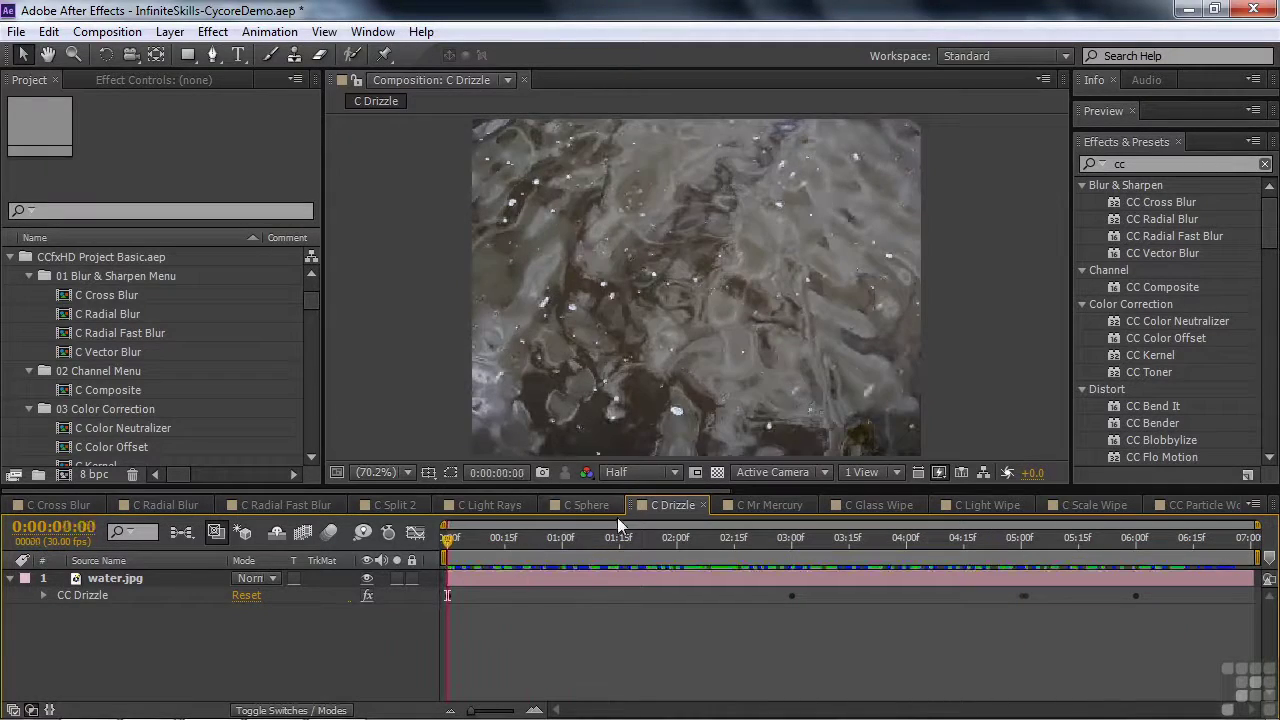
click(727, 508)
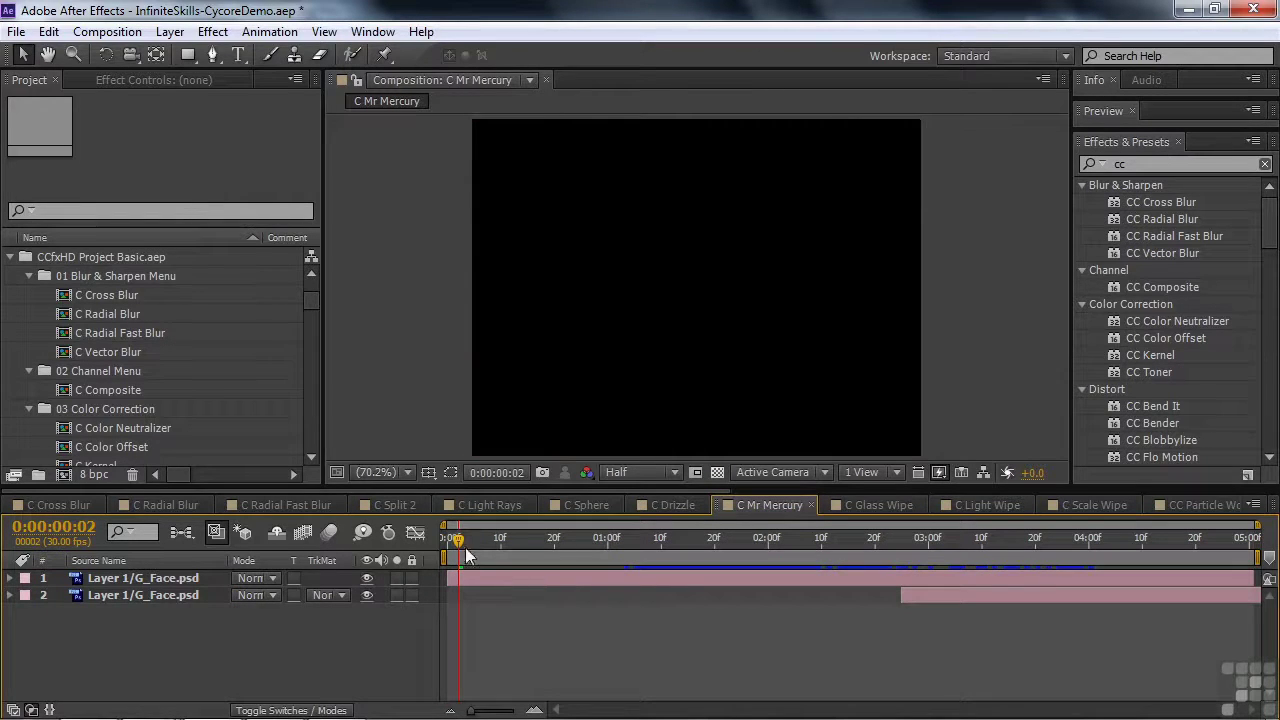
drag(458, 542, 1104, 556)
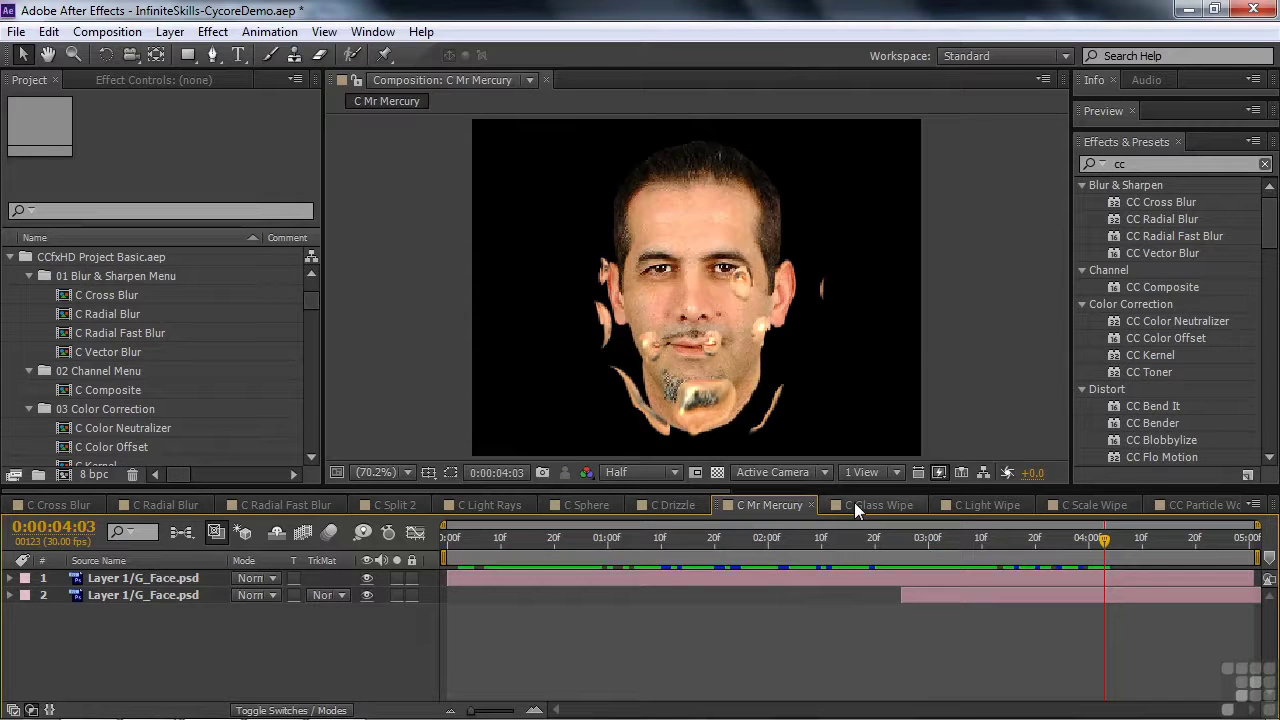
- In C Glass Wipe, view the Fractal_Gradient_2.jpg layer, then scrub the wipe from damm.jpg to eiger1.jpg
click(854, 502)
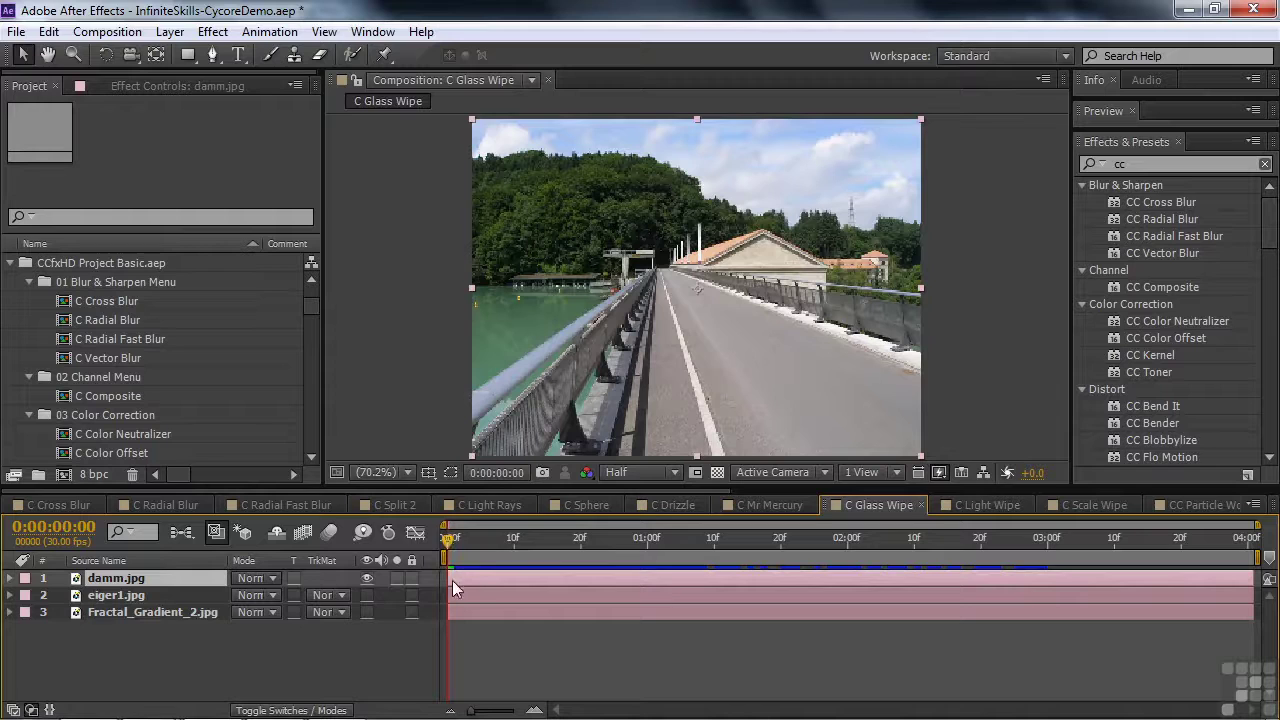
double_click(104, 611)
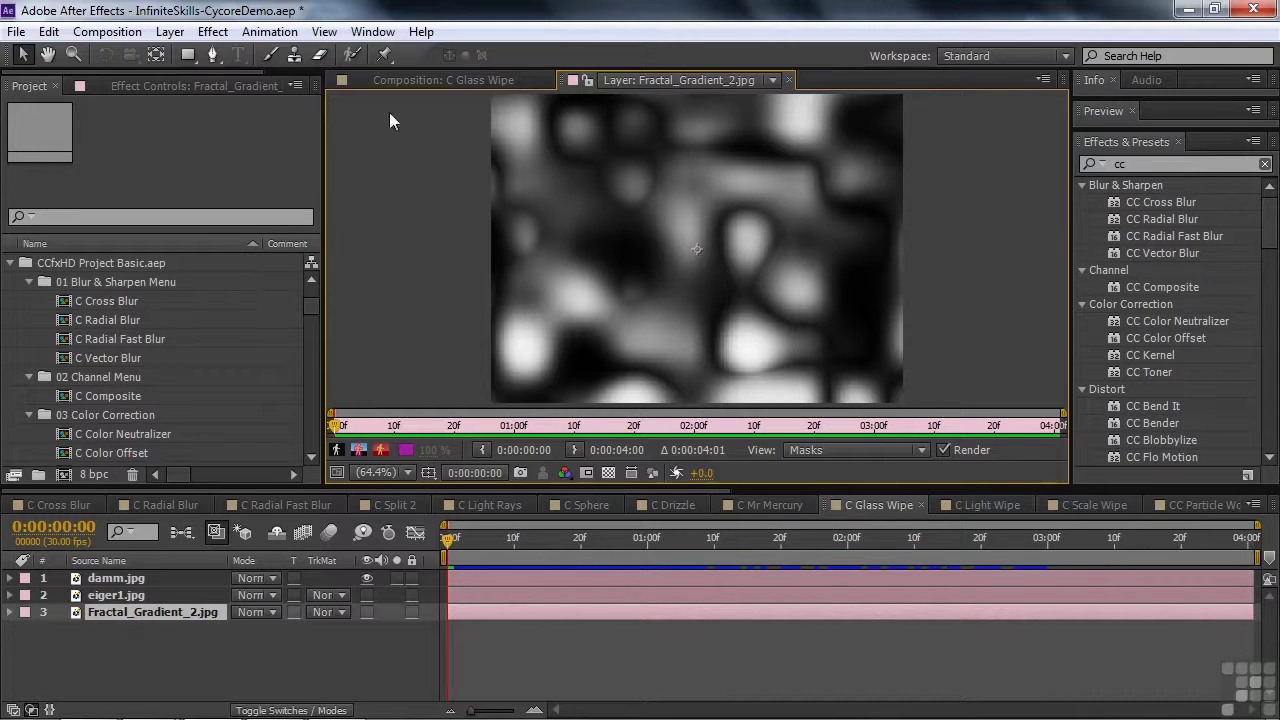
click(399, 80)
drag(452, 535, 1194, 555)
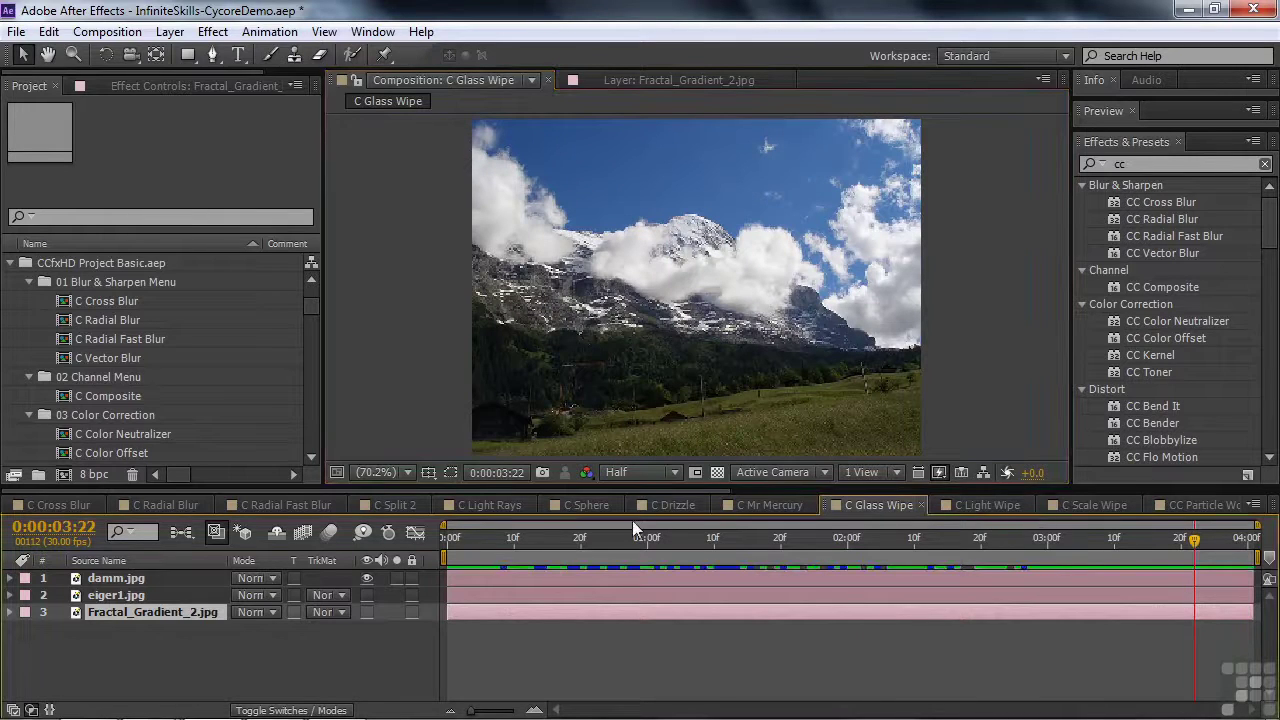
drag(615, 491, 1120, 488)
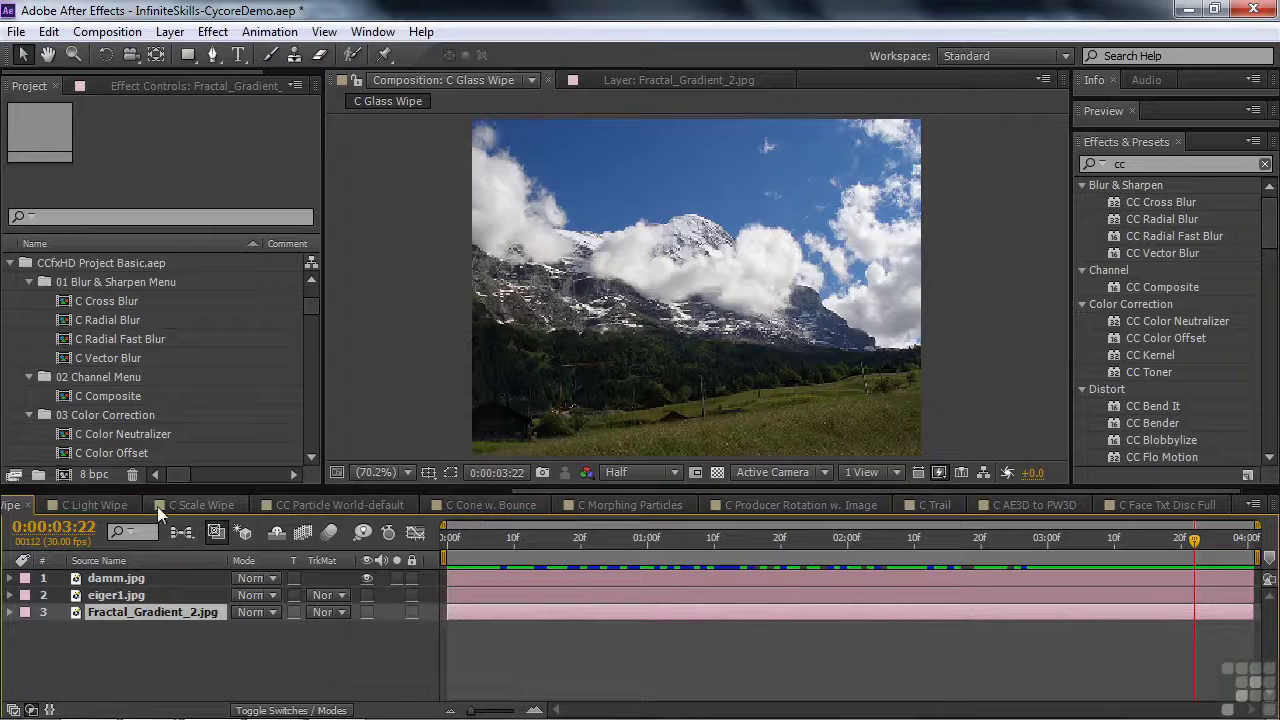
- Scrub the C Light Wipe comp, then the C Scale Wipe comp from Cycore Effects text to soccer.jpg
click(105, 506)
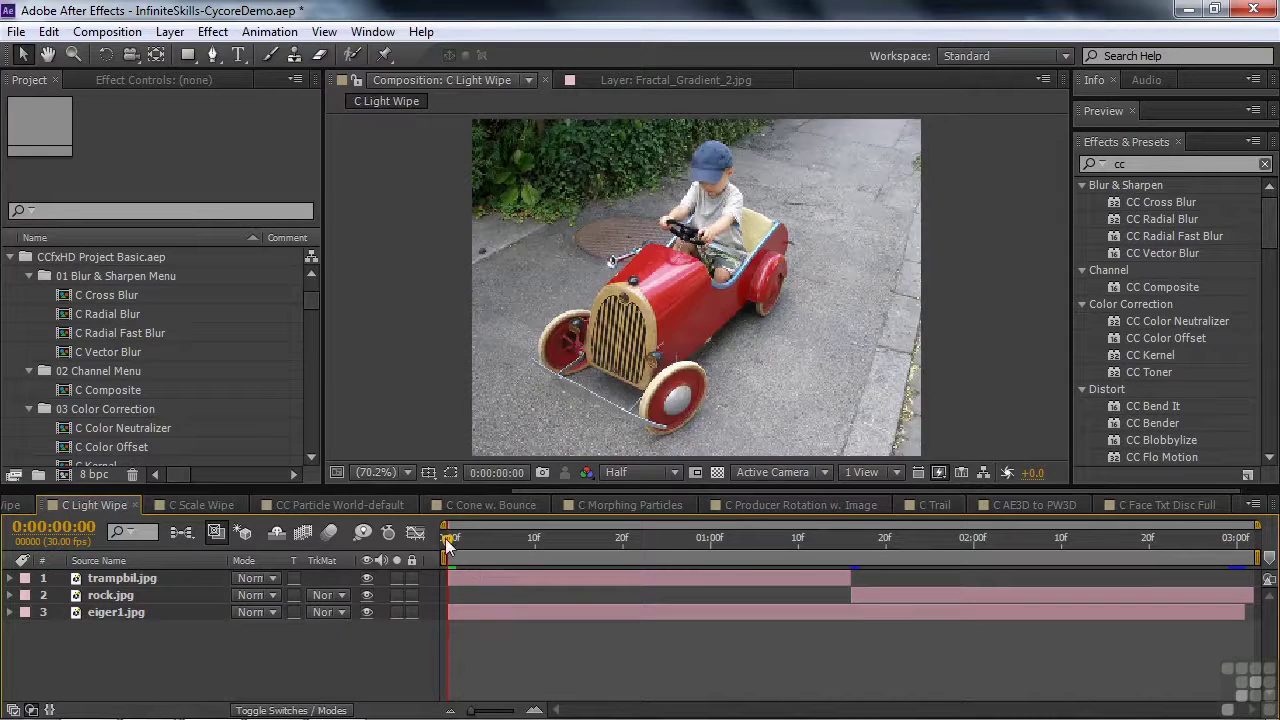
drag(445, 538, 268, 606)
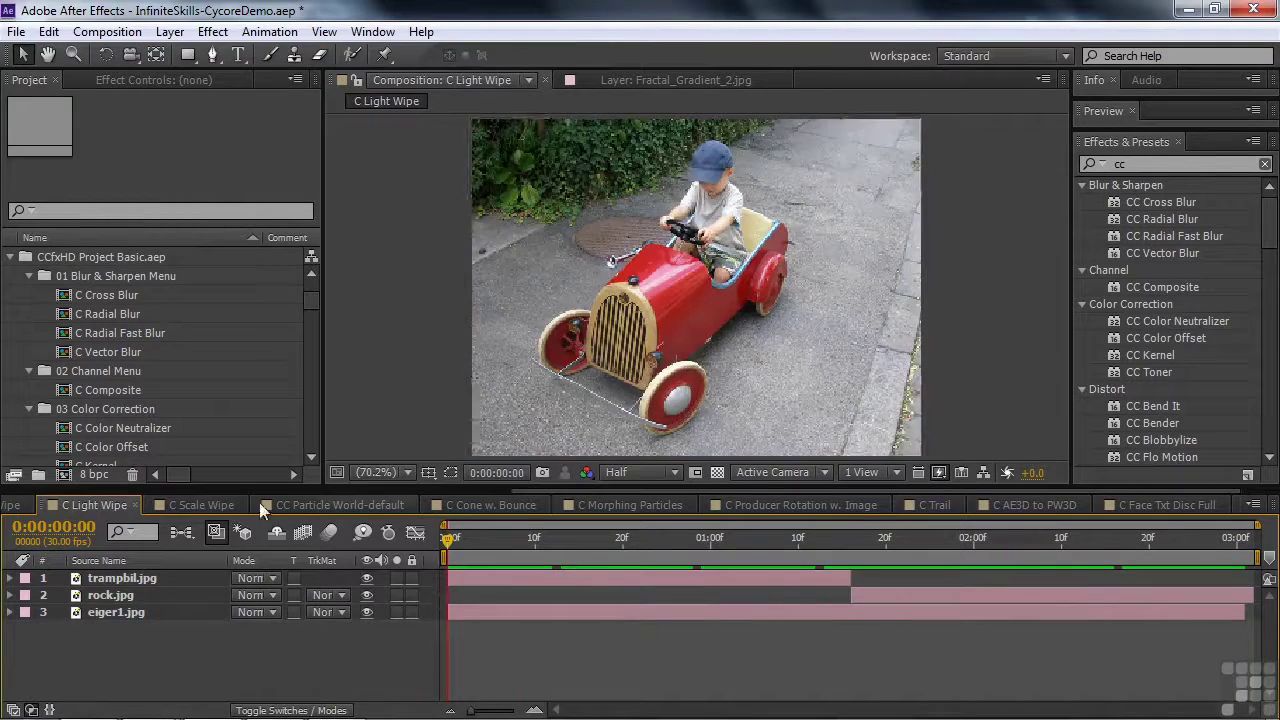
click(197, 504)
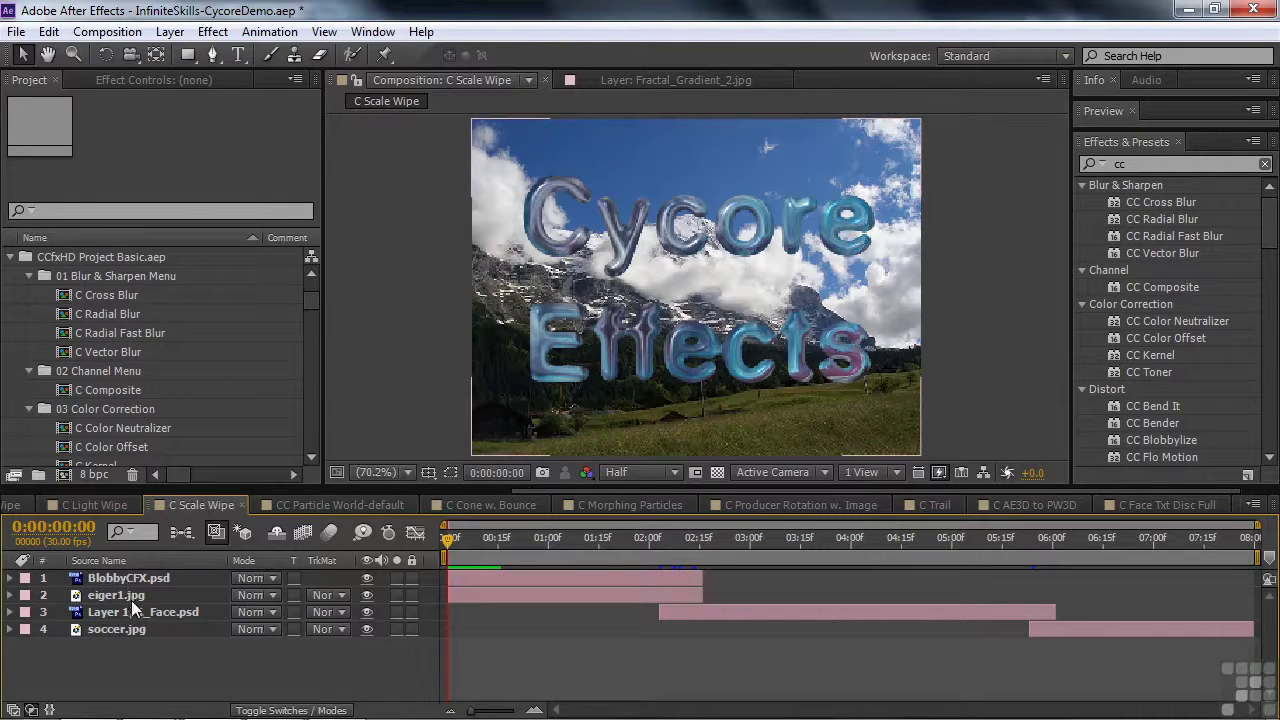
drag(447, 538, 861, 645)
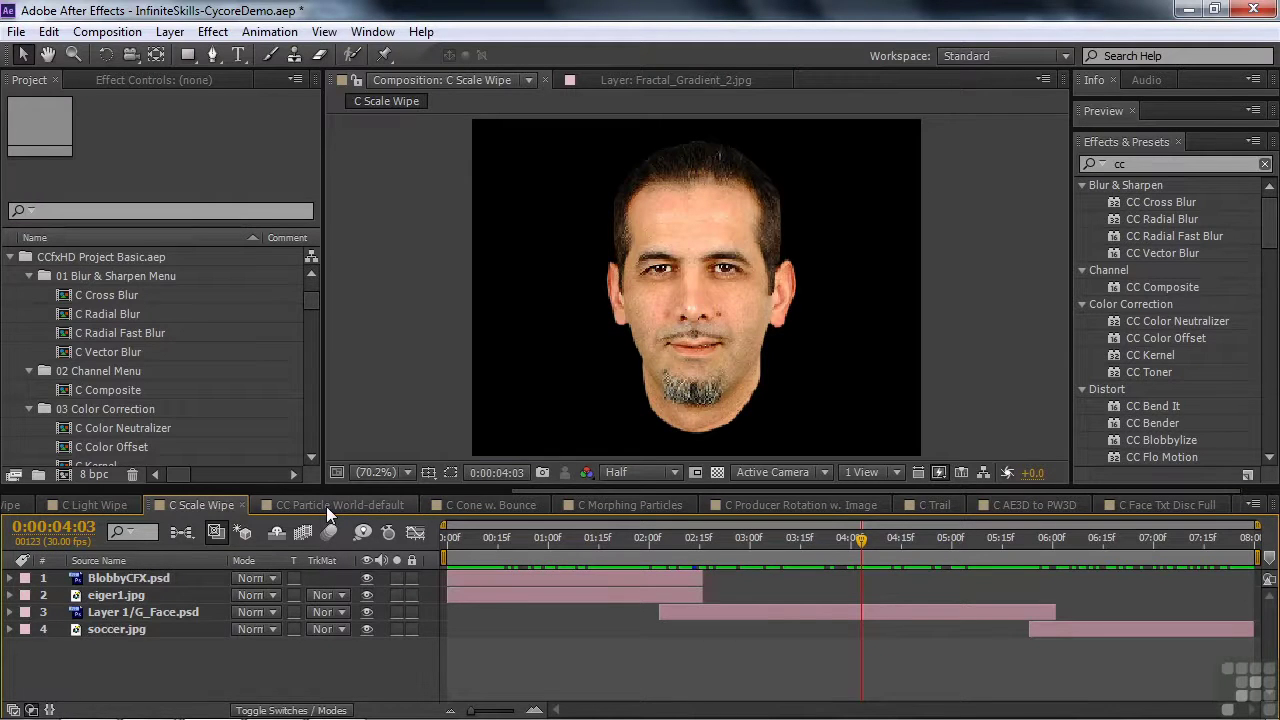
- Preview CC Particle World-default, inspect Pale Orange Solid 2's CC Particle World settings, then switch to C Cone w. Bounce
click(326, 506)
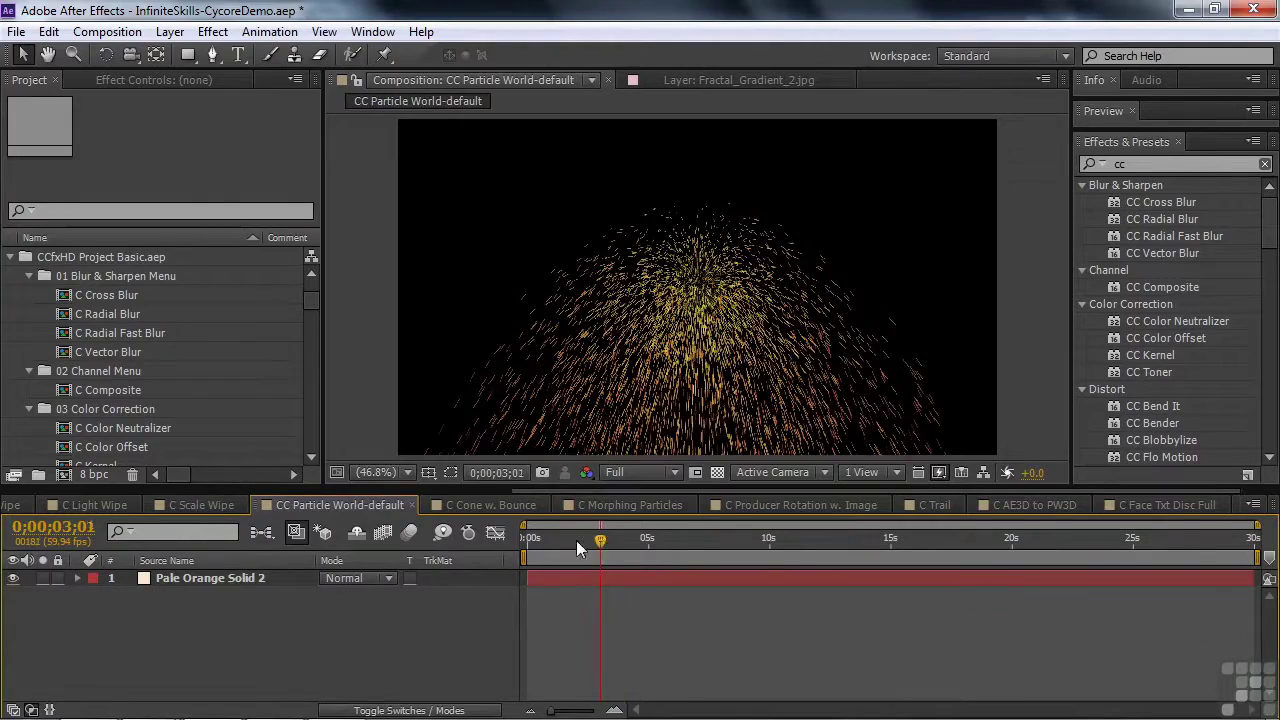
drag(605, 540, 538, 538)
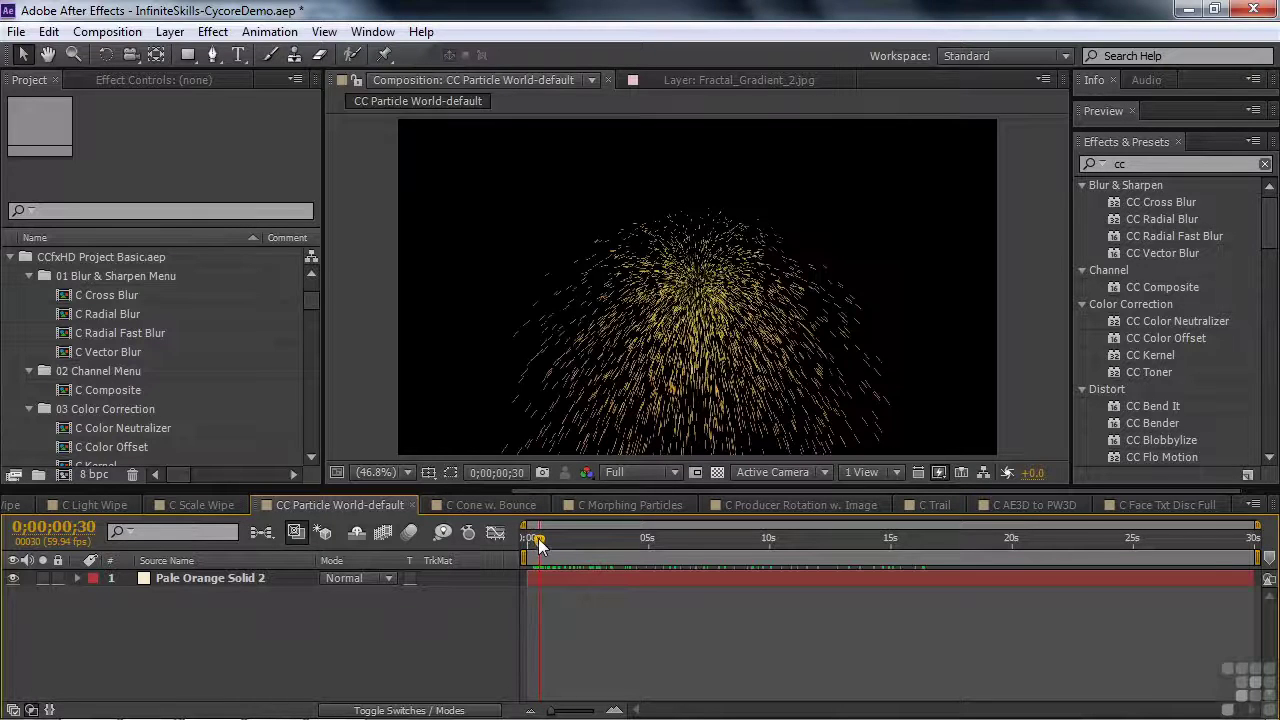
click(149, 79)
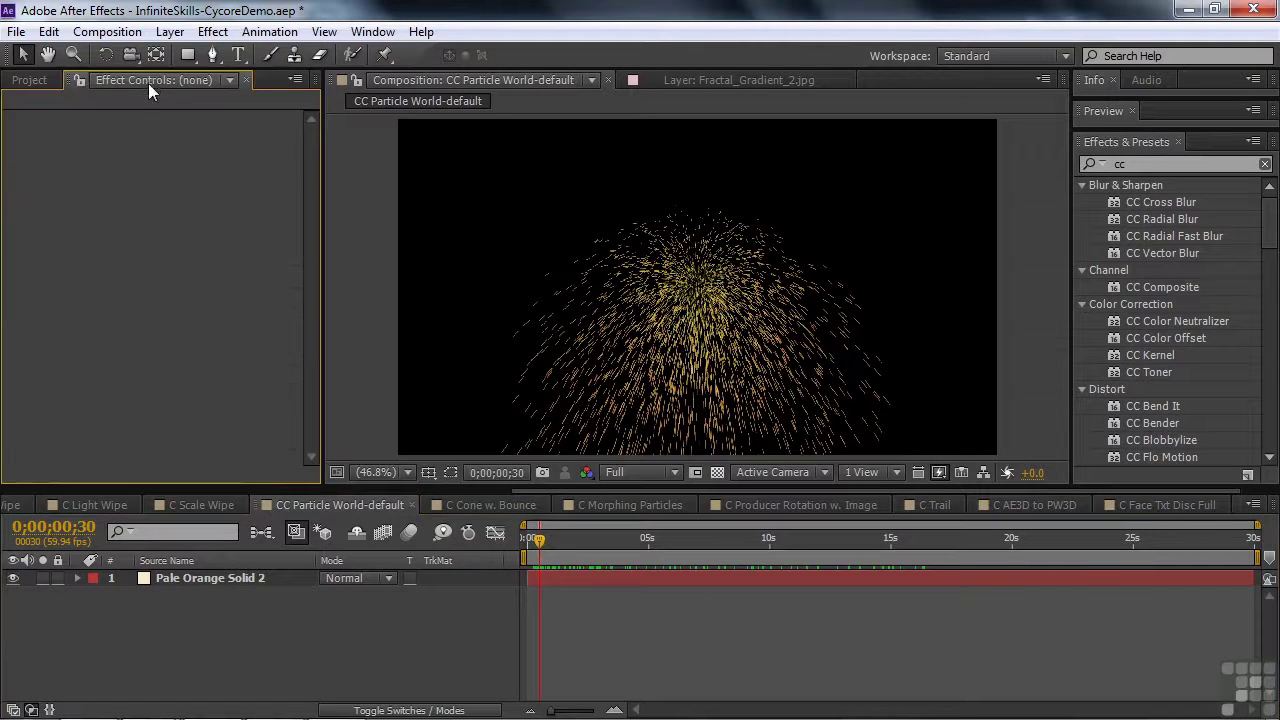
click(179, 575)
click(9, 125)
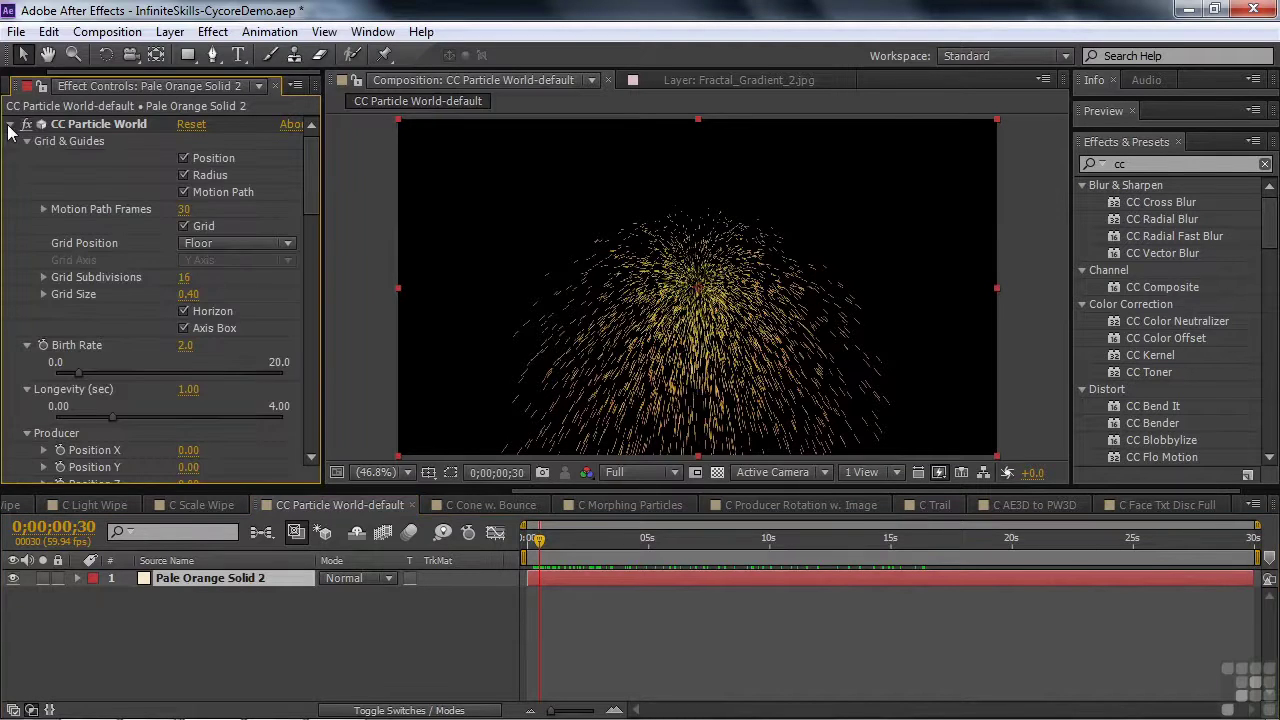
scroll(305, 187, down, 1)
drag(317, 199, 314, 140)
click(470, 506)
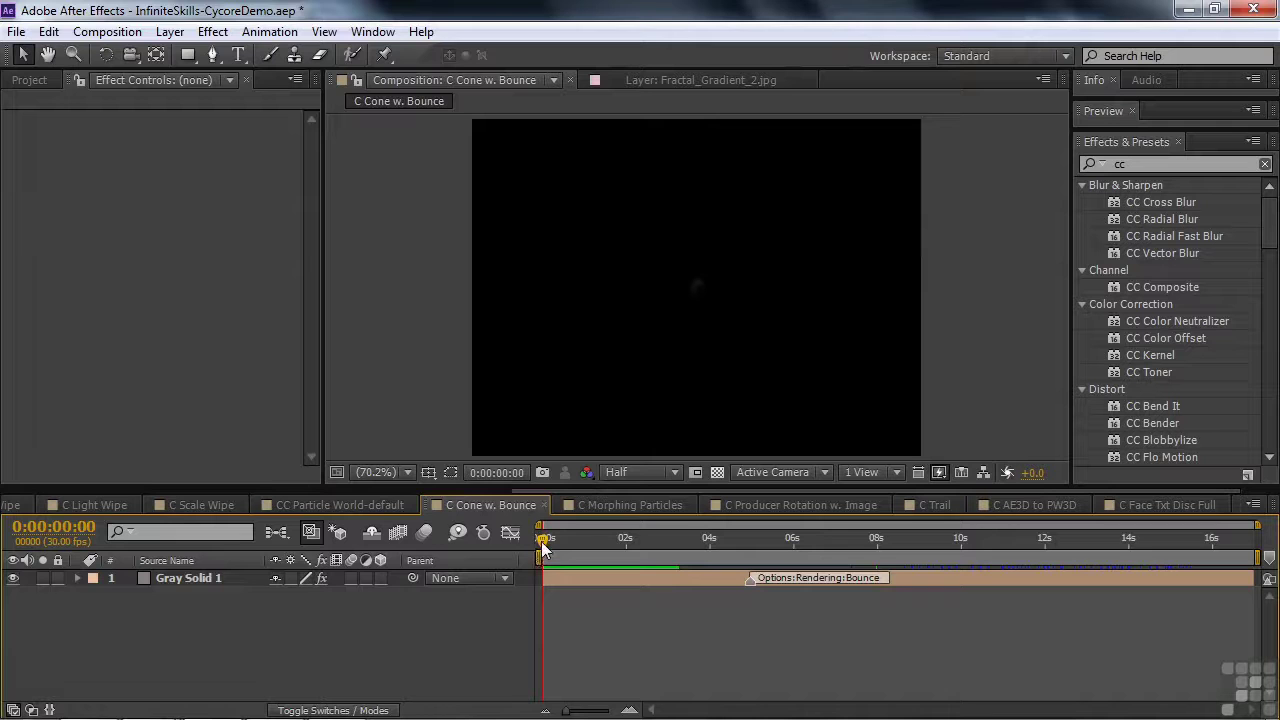
- Scrub the bouncing cone particles, then the C Morphing Particles animation from its start
drag(541, 541, 996, 604)
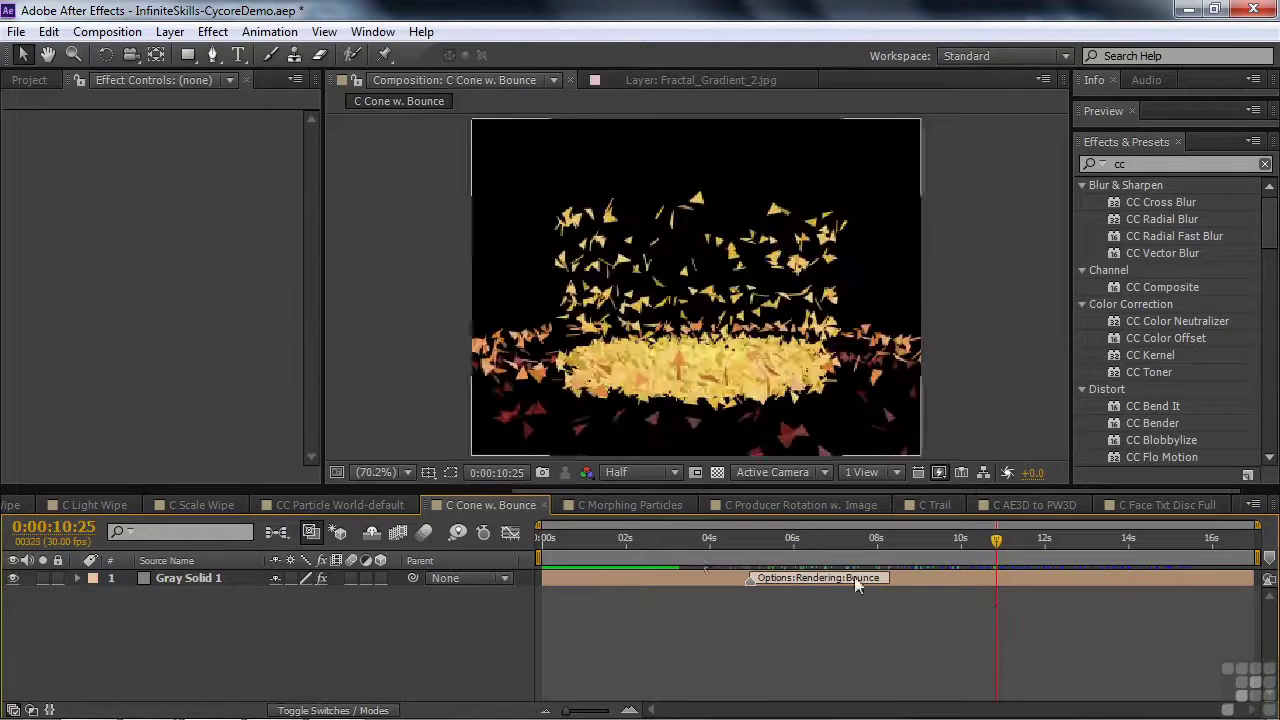
click(576, 508)
mouse_move(586, 540)
mouse_down()
mouse_move(536, 543)
mouse_move(585, 549)
mouse_up()
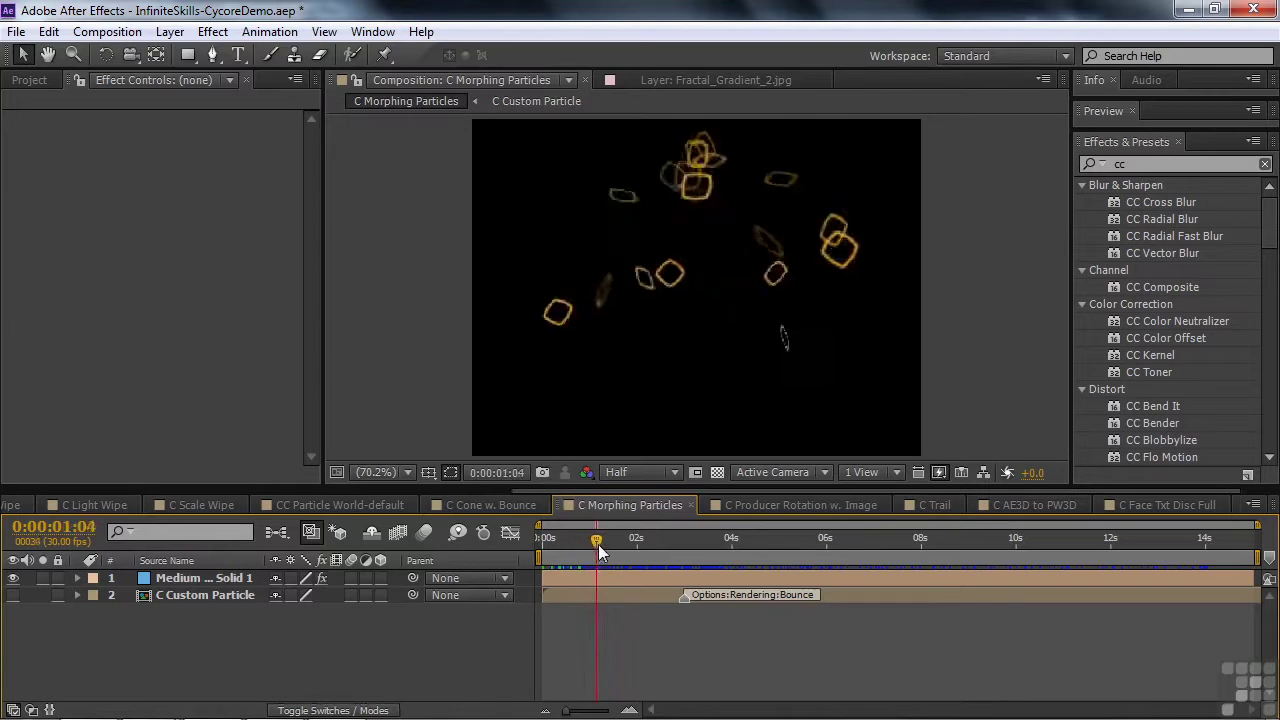
drag(598, 544, 959, 579)
- Preview the C Producer Rotation w. Image, C Trail and C AE3D to PW3D comps in turn
click(724, 508)
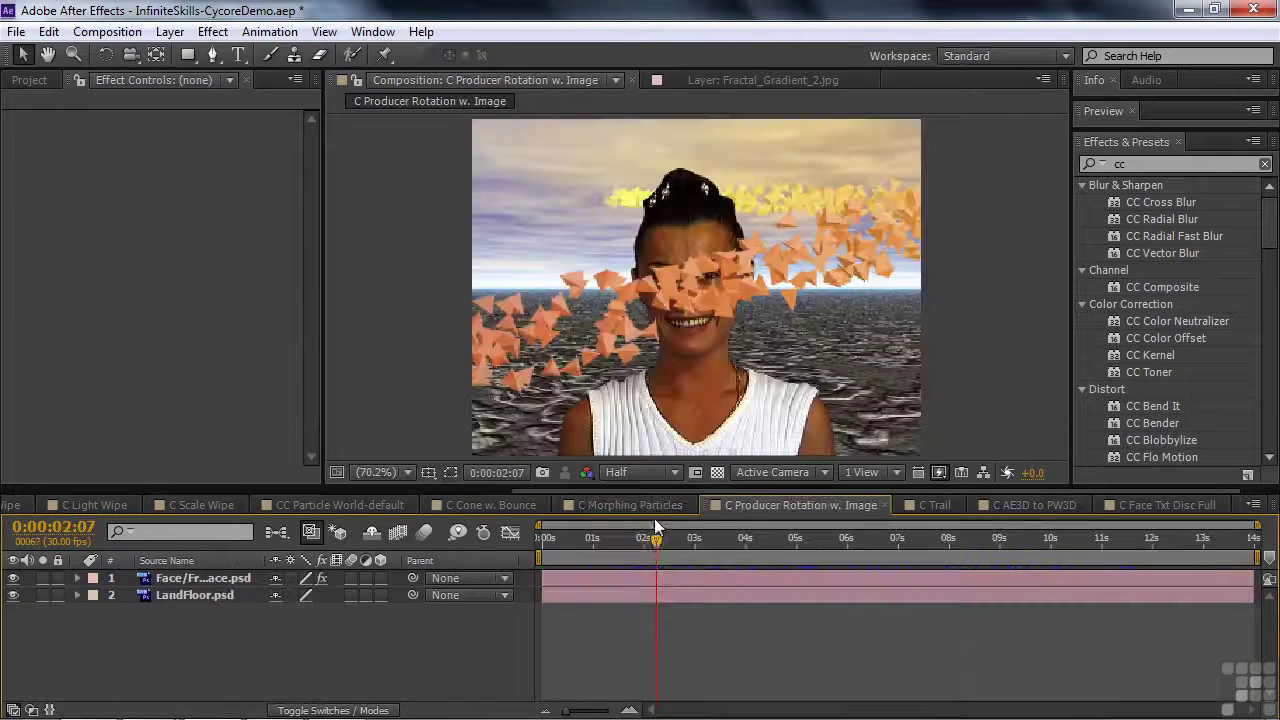
drag(615, 548, 1049, 568)
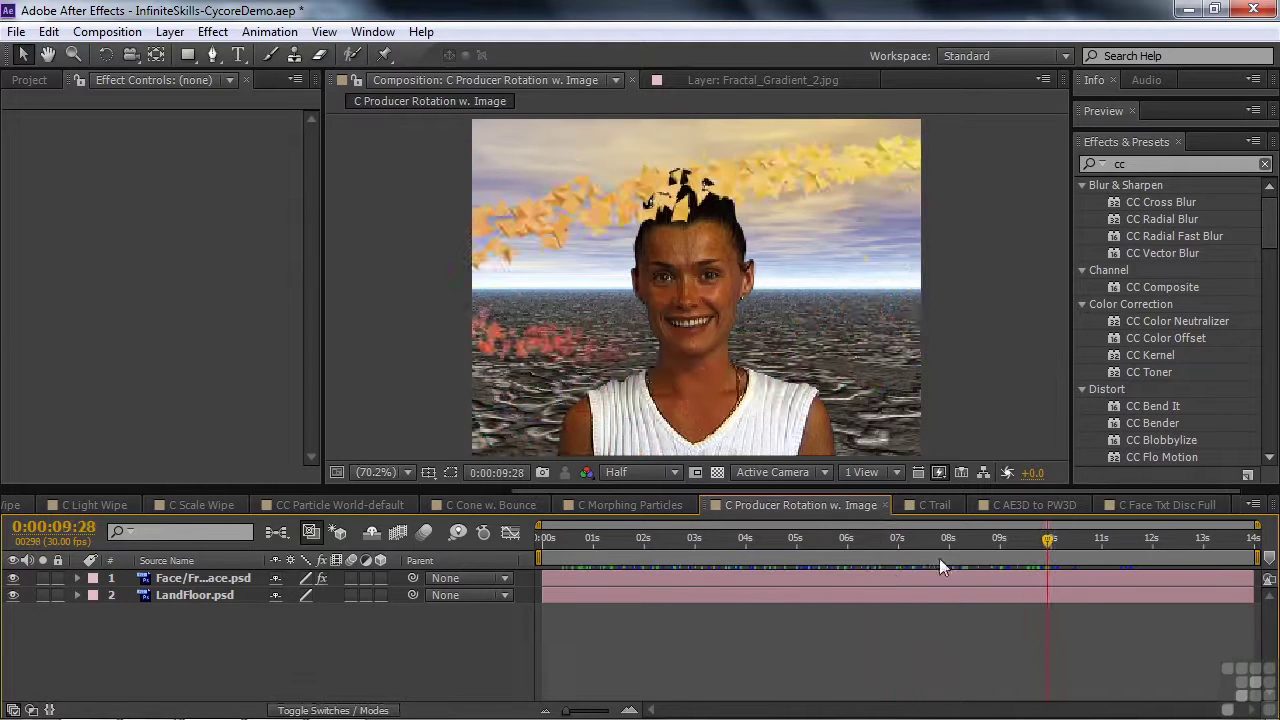
click(930, 506)
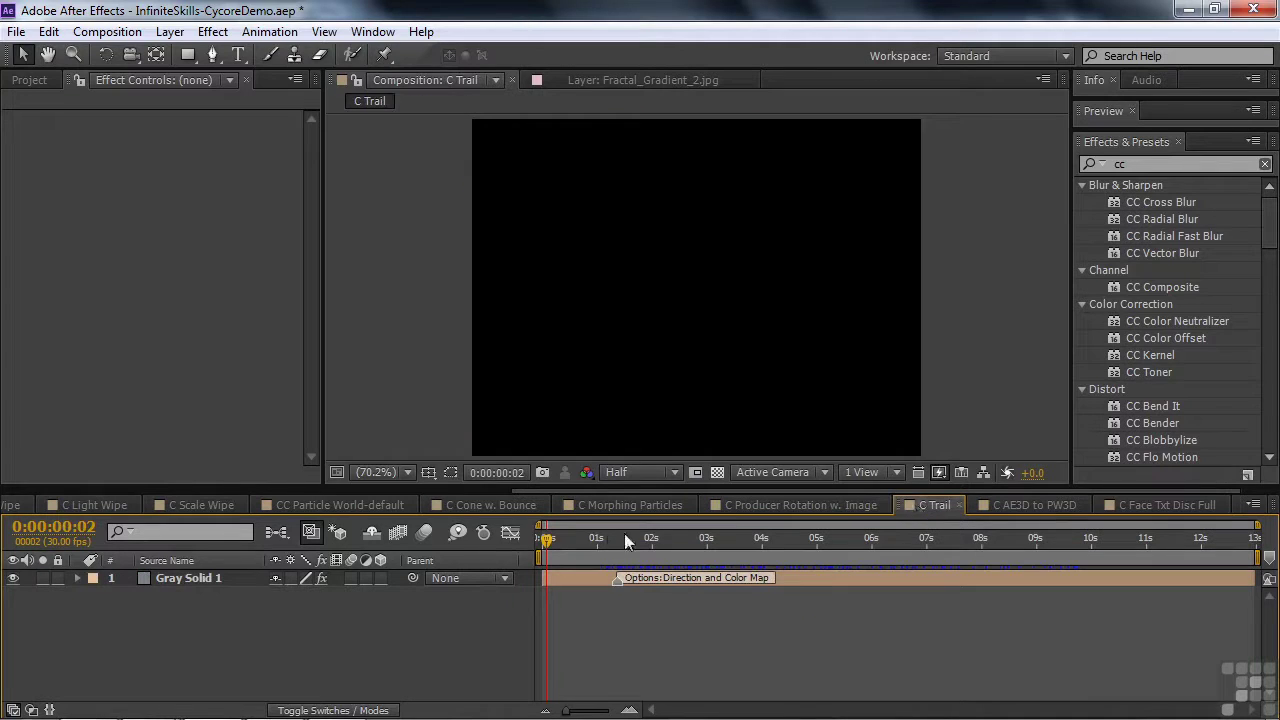
drag(587, 545, 902, 564)
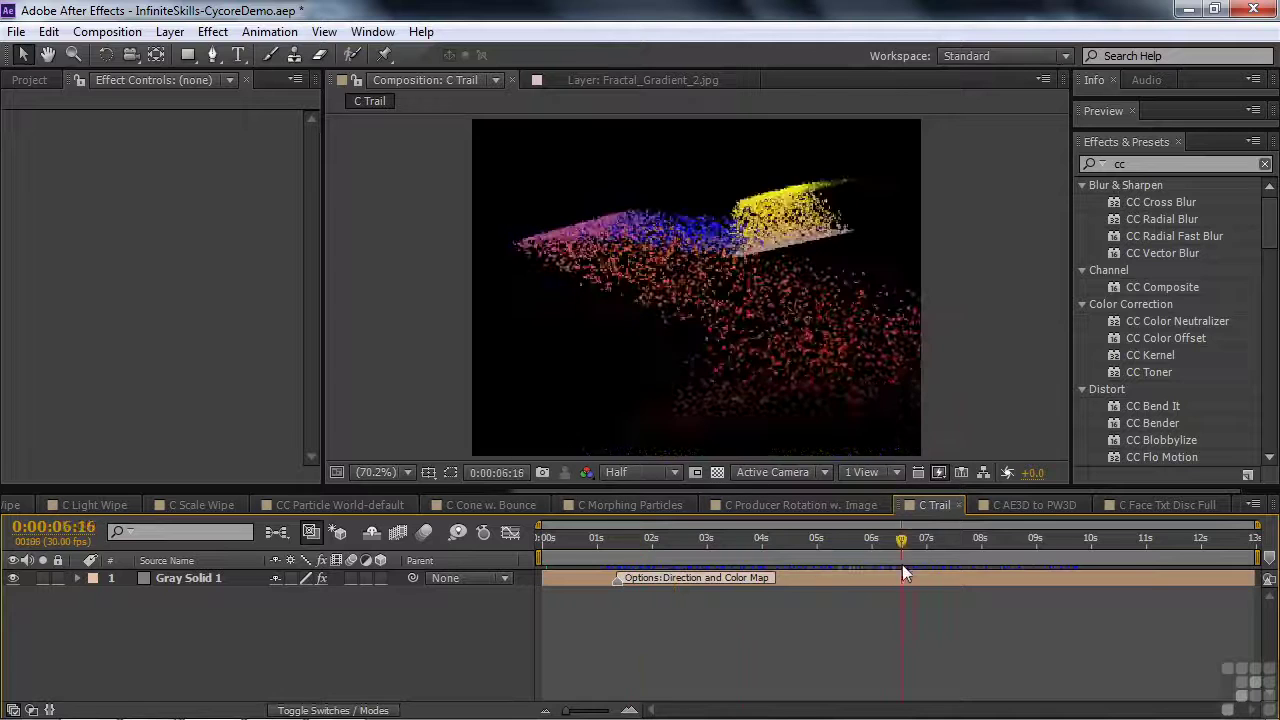
click(1021, 505)
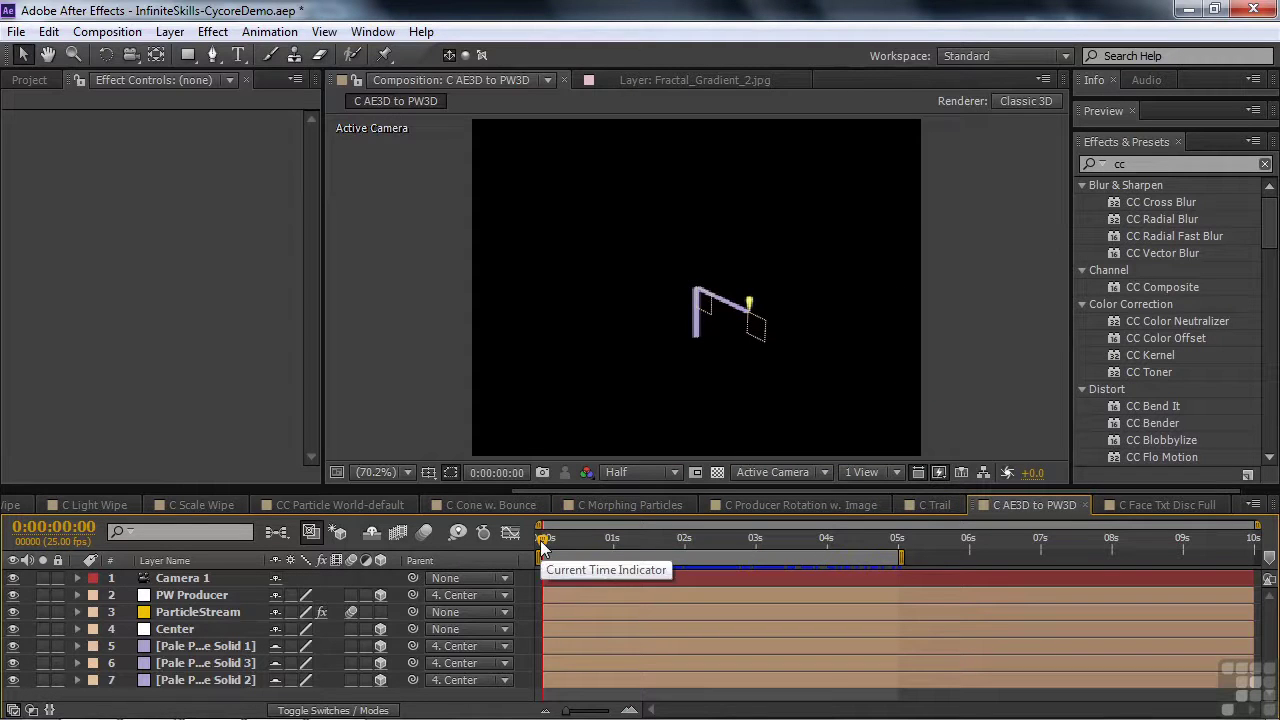
drag(541, 545, 710, 586)
- In C Face Txt Disc Full, move Black Solid 2's particle producer to Position Y -0.27 and replay
click(1160, 505)
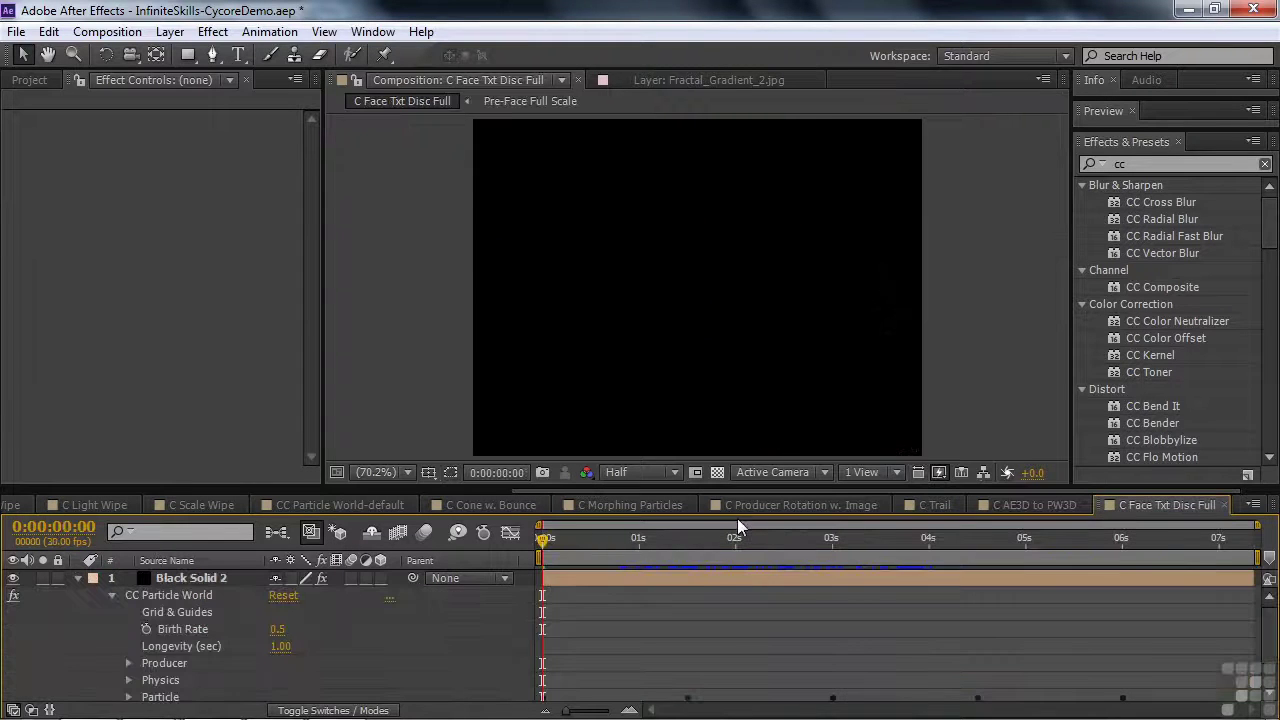
click(78, 578)
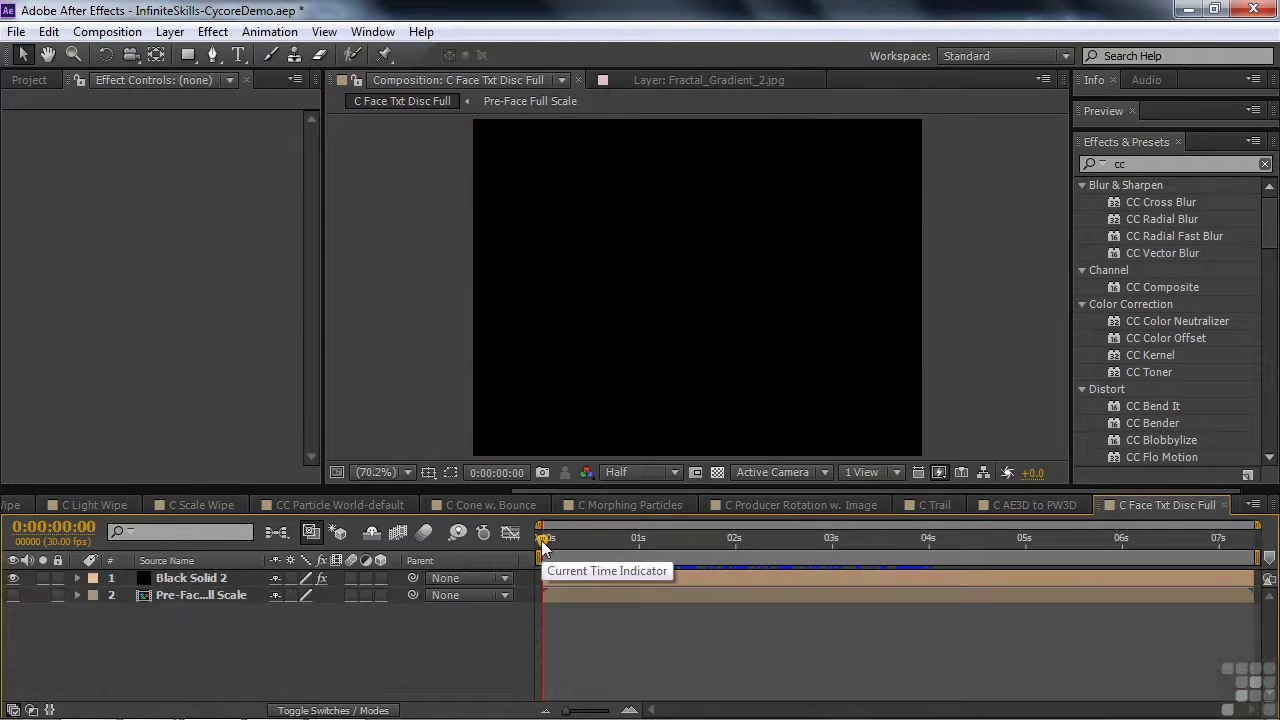
drag(541, 540, 660, 549)
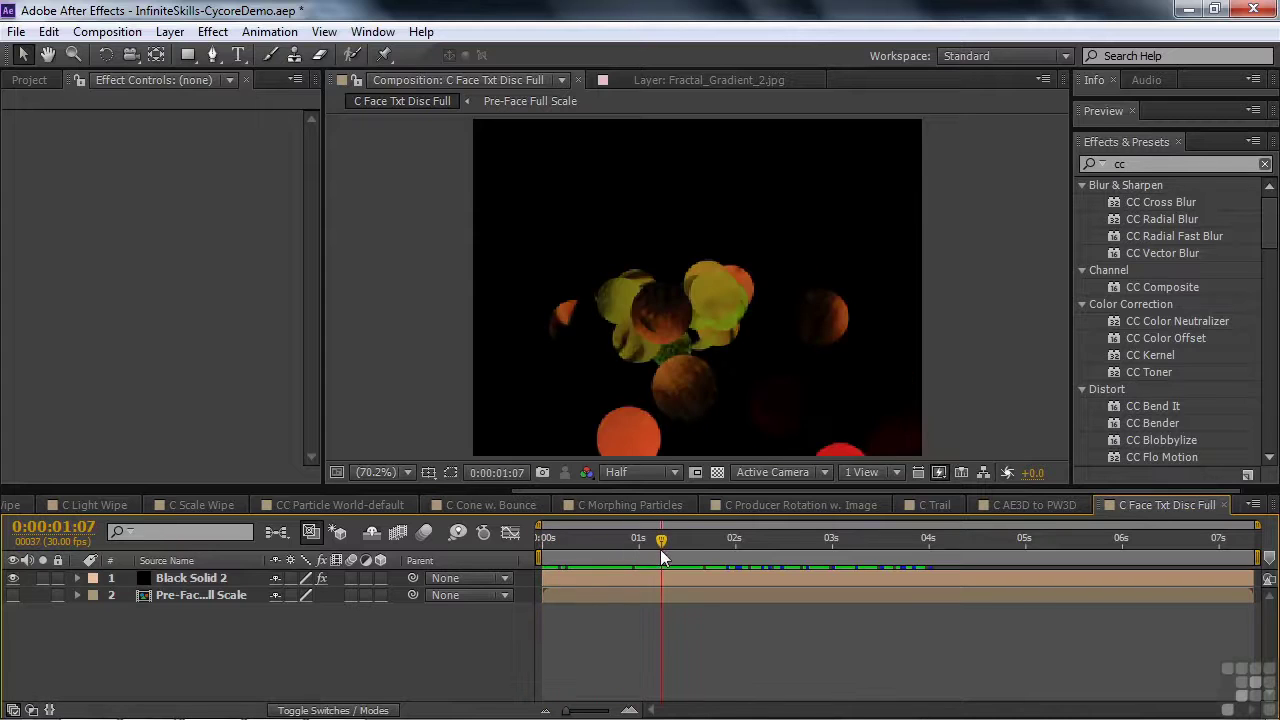
click(176, 587)
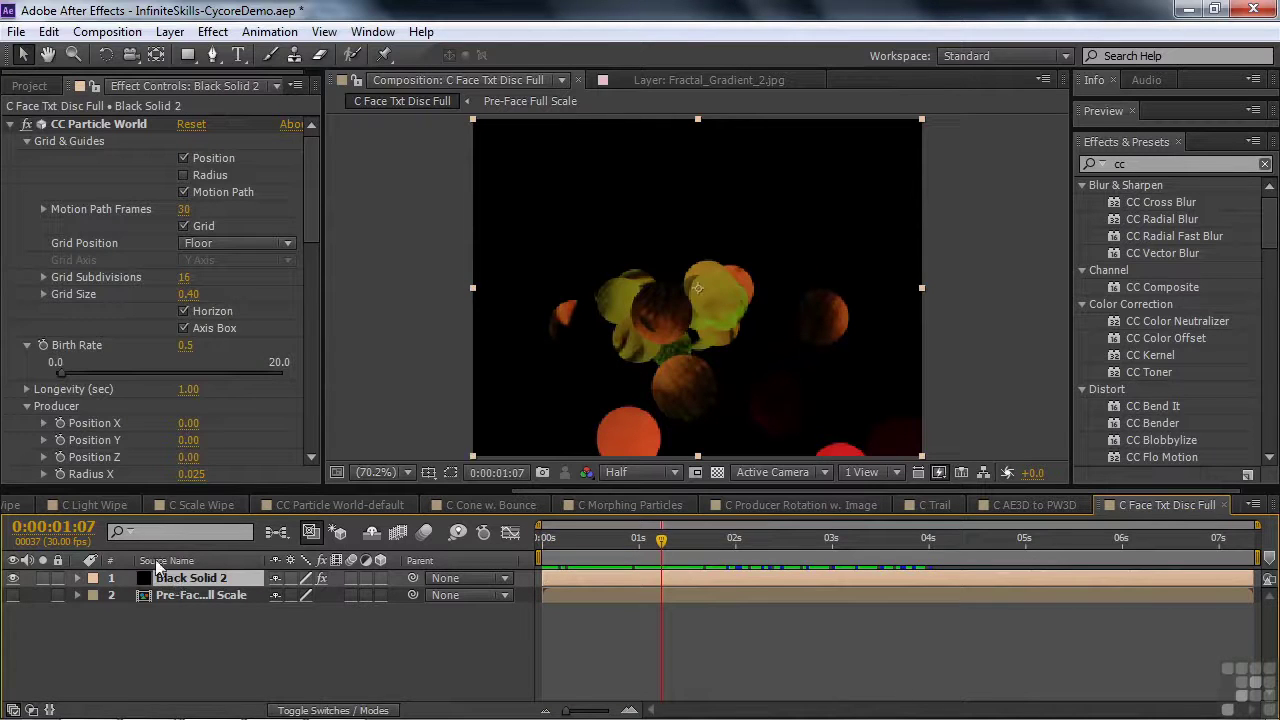
scroll(168, 251, down, 4)
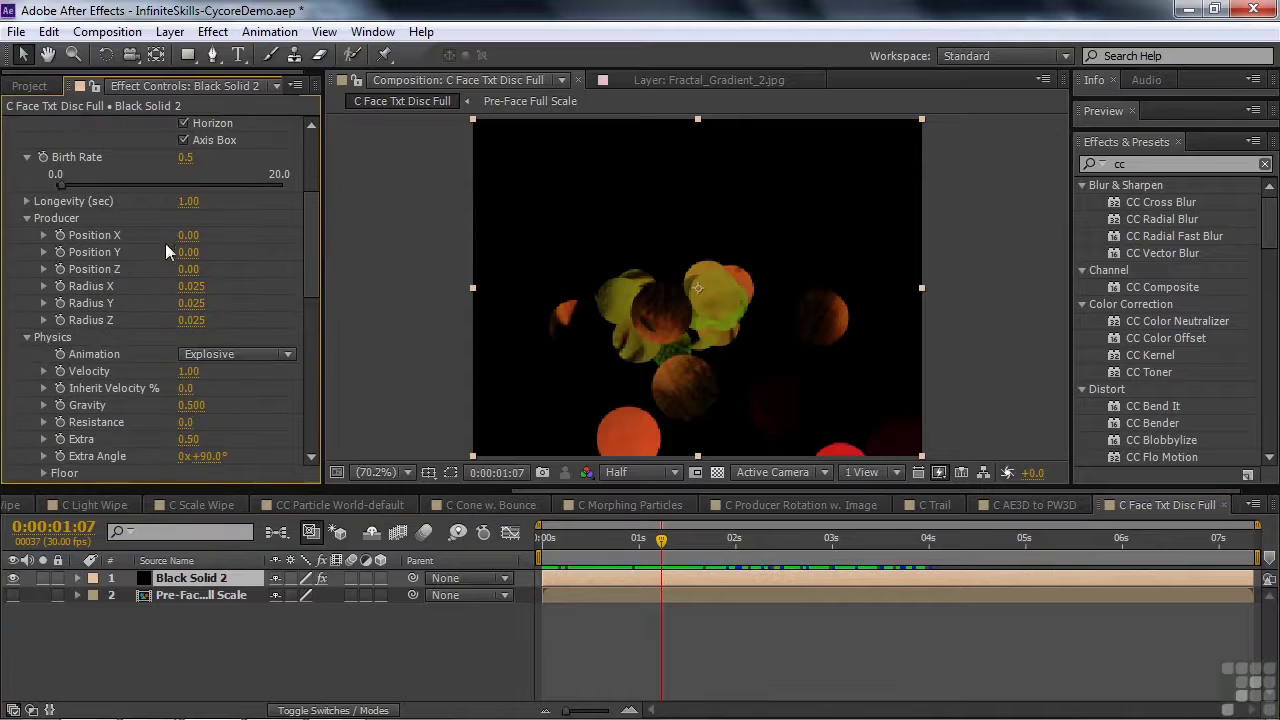
mouse_move(190, 251)
mouse_down()
mouse_move(165, 250)
mouse_move(203, 251)
mouse_up()
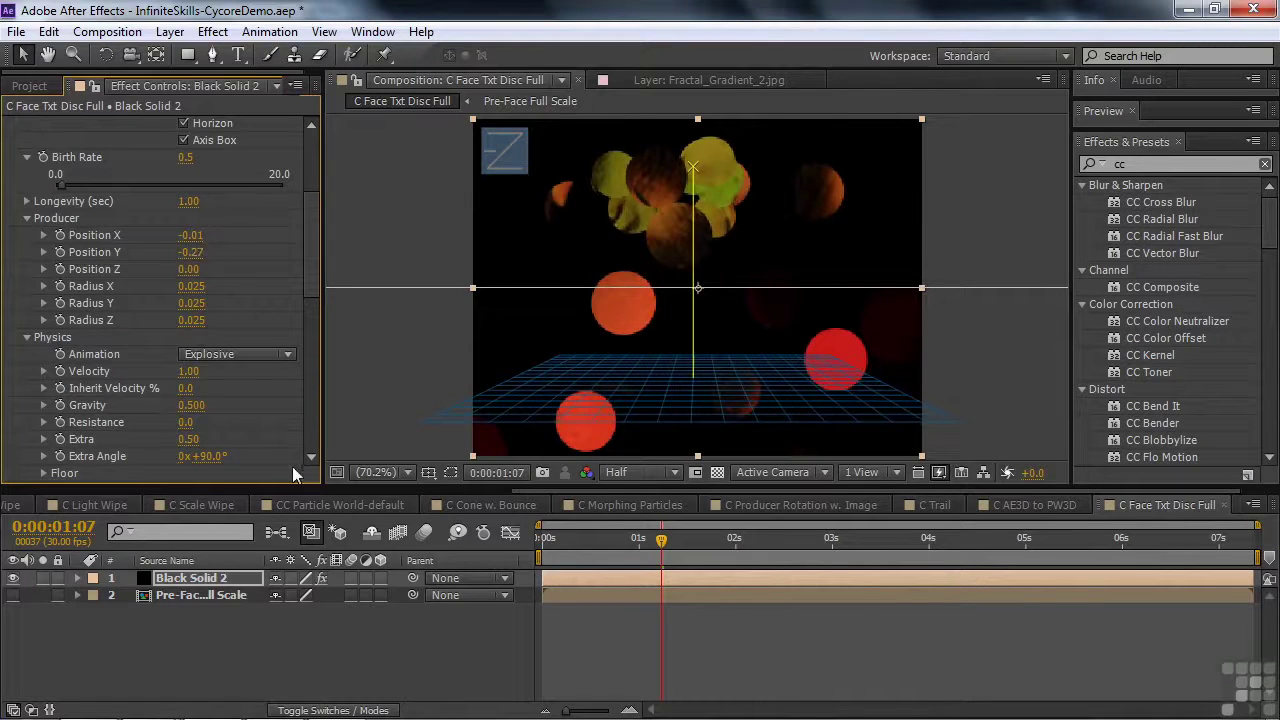
drag(662, 545, 703, 560)
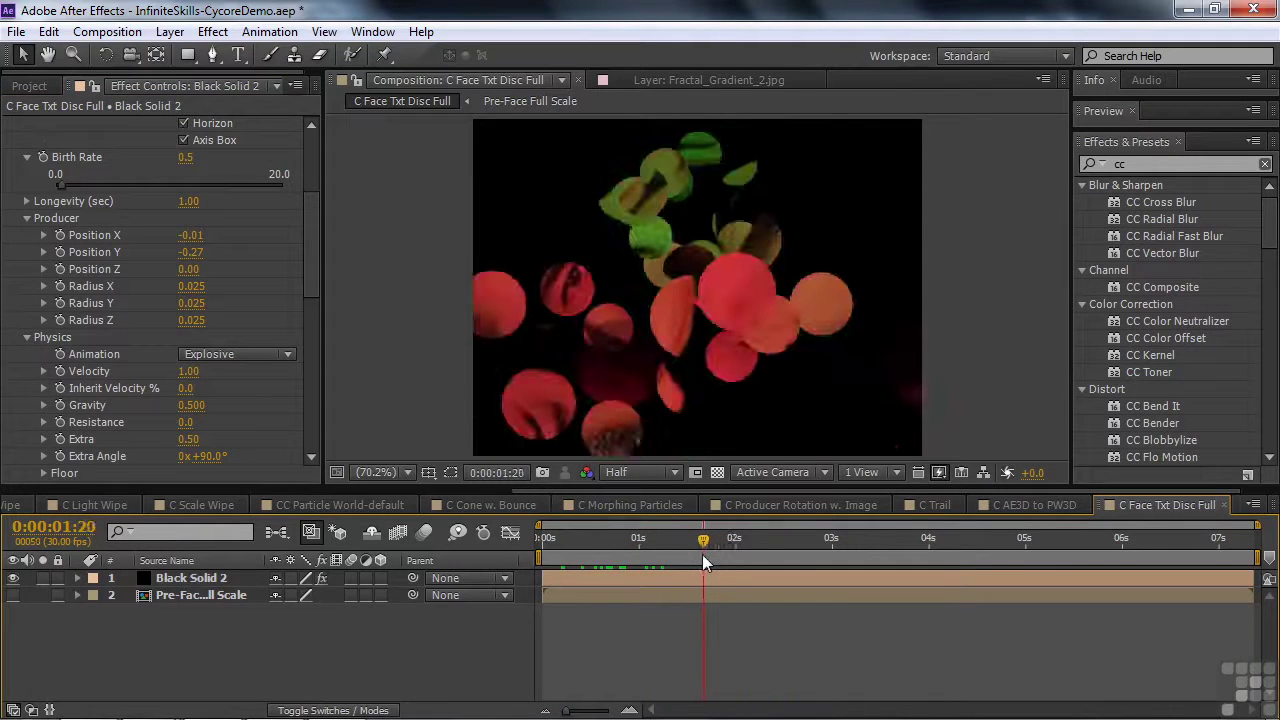
- Add abstract-waves.jpg from the Project panel to the composition as a layer
click(30, 86)
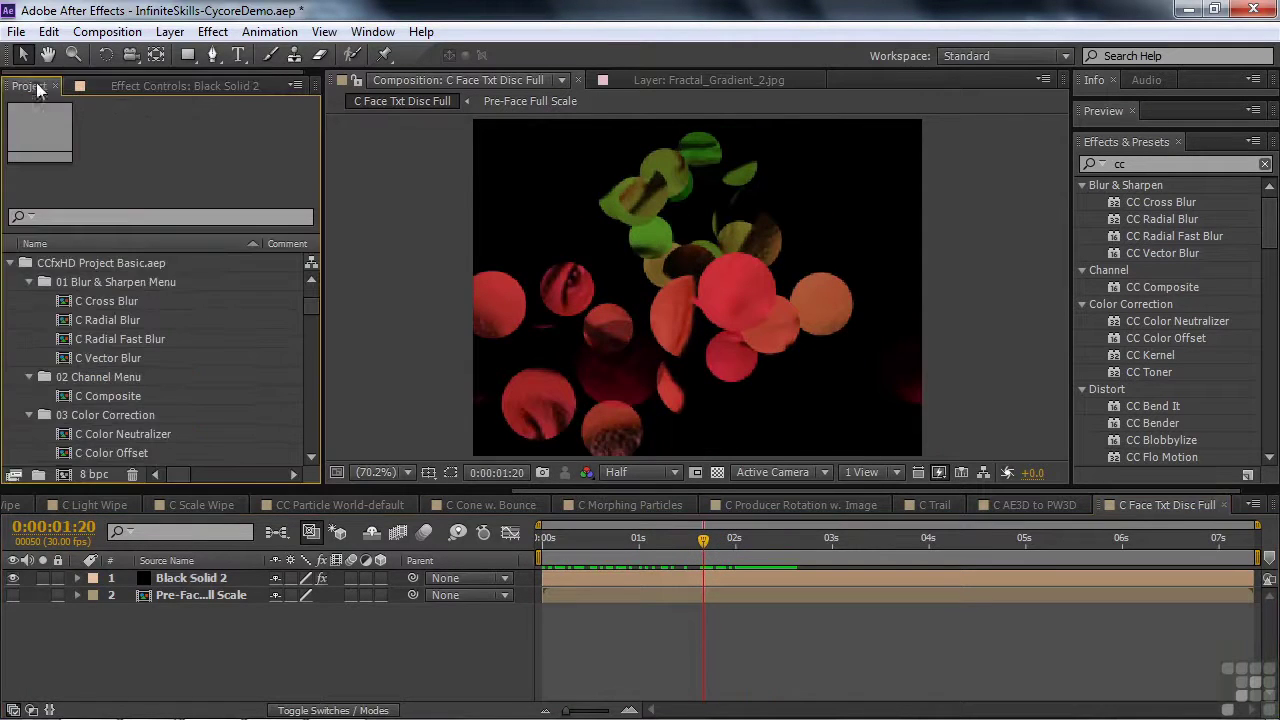
drag(306, 303, 312, 283)
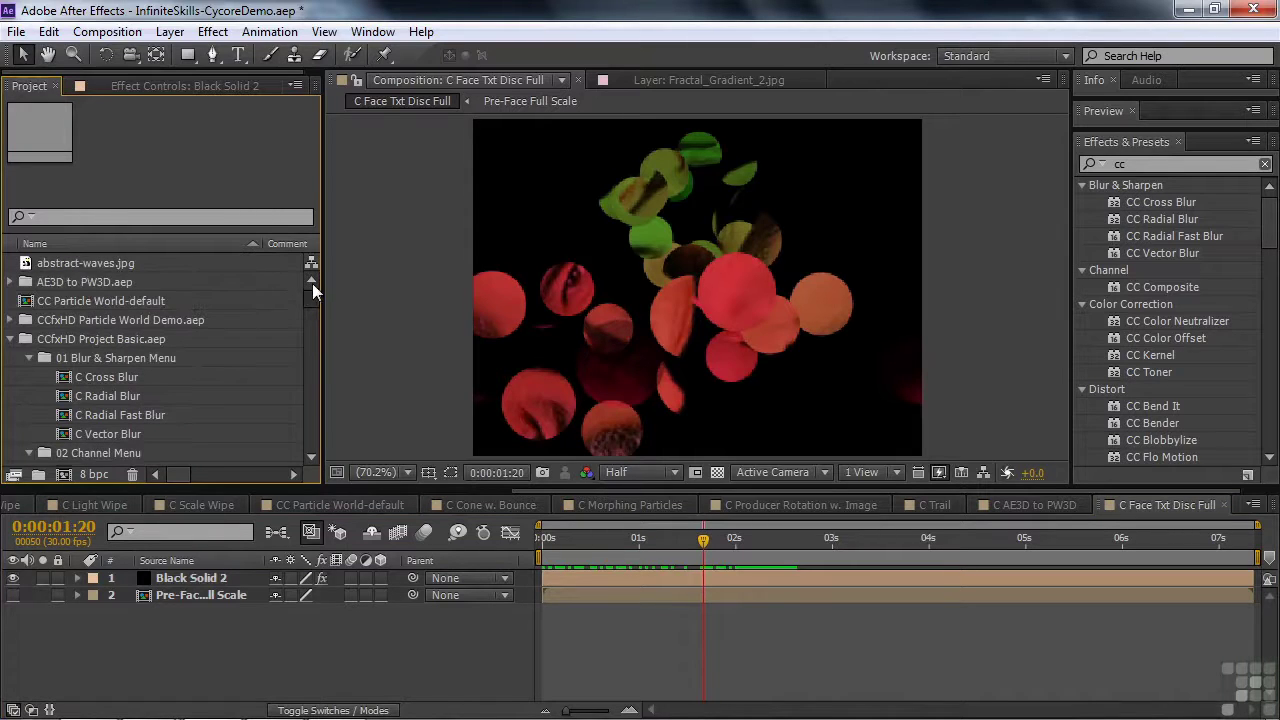
click(34, 268)
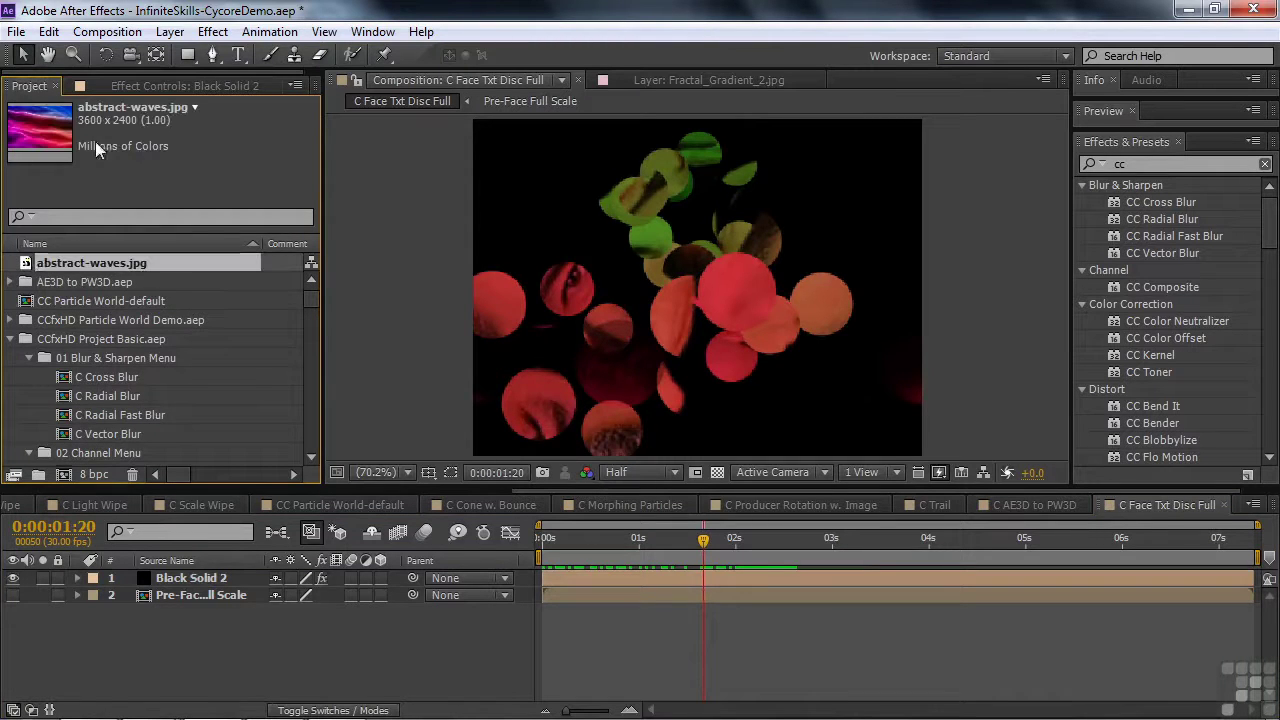
drag(38, 266, 54, 601)
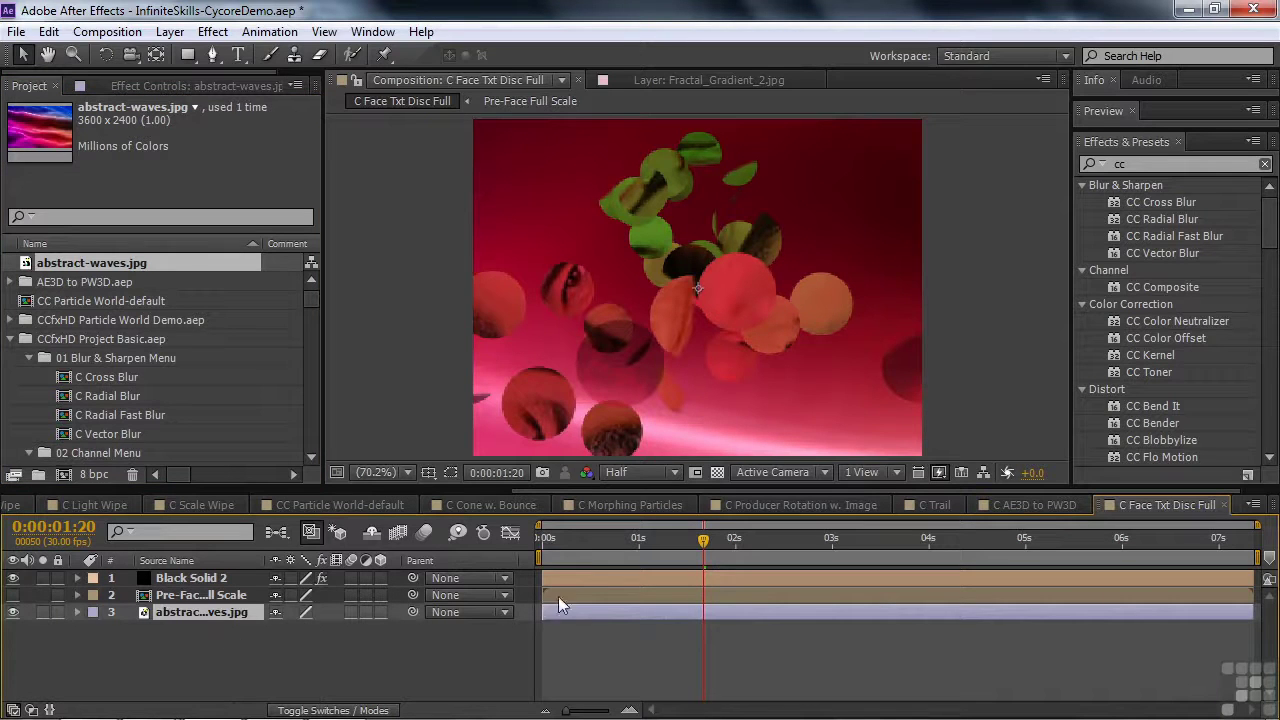
- Set Black Solid 2's CC Particle World Texture Layer to abstract-waves.jpg and hide that layer
click(186, 579)
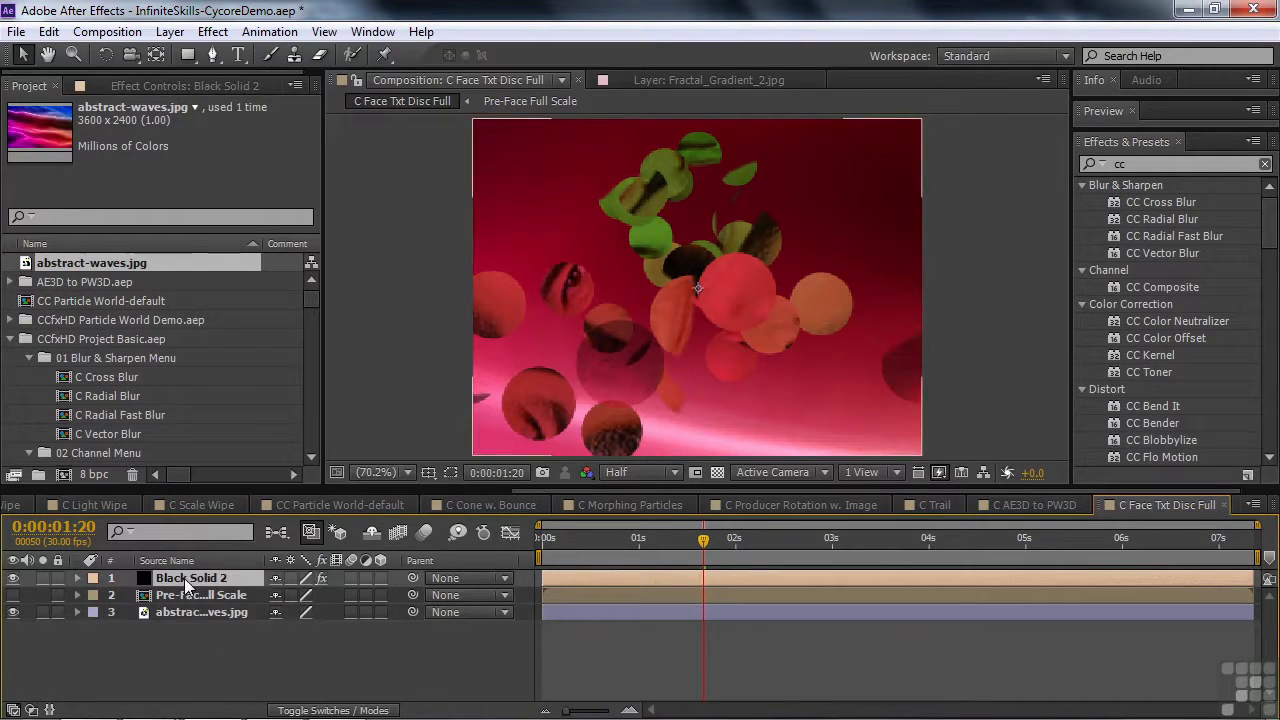
click(163, 86)
drag(311, 238, 333, 347)
click(288, 290)
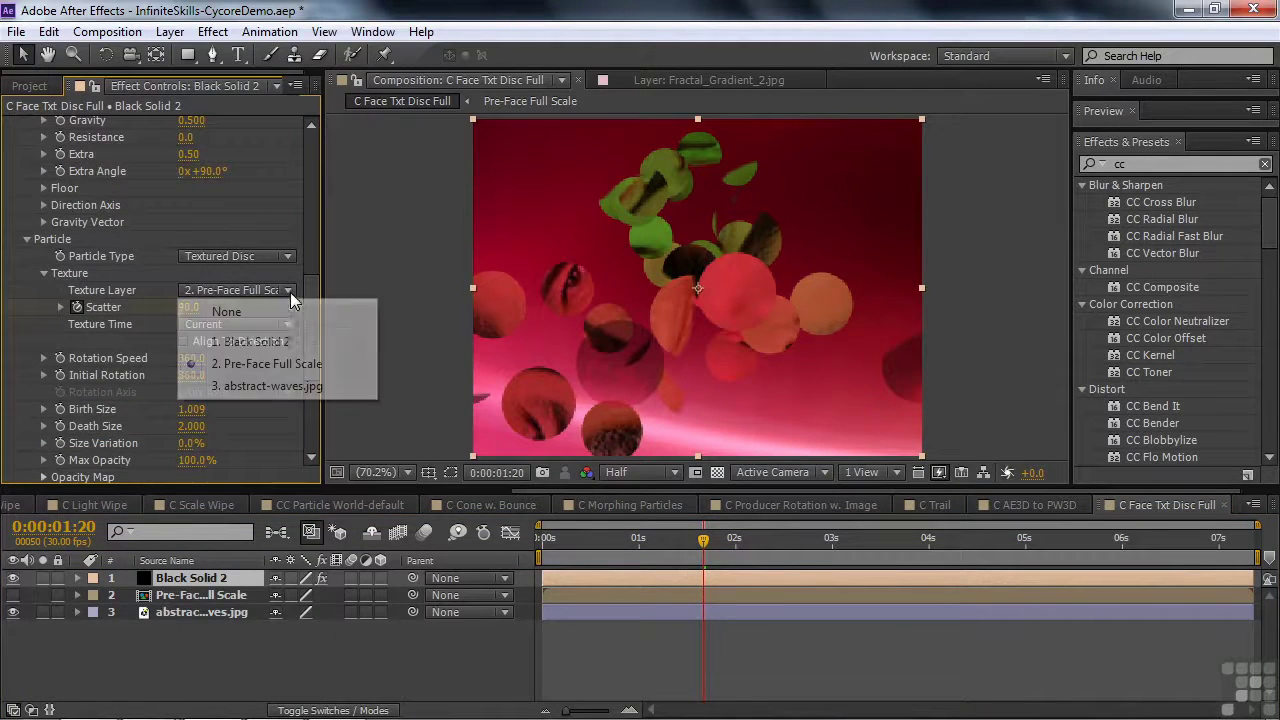
click(268, 386)
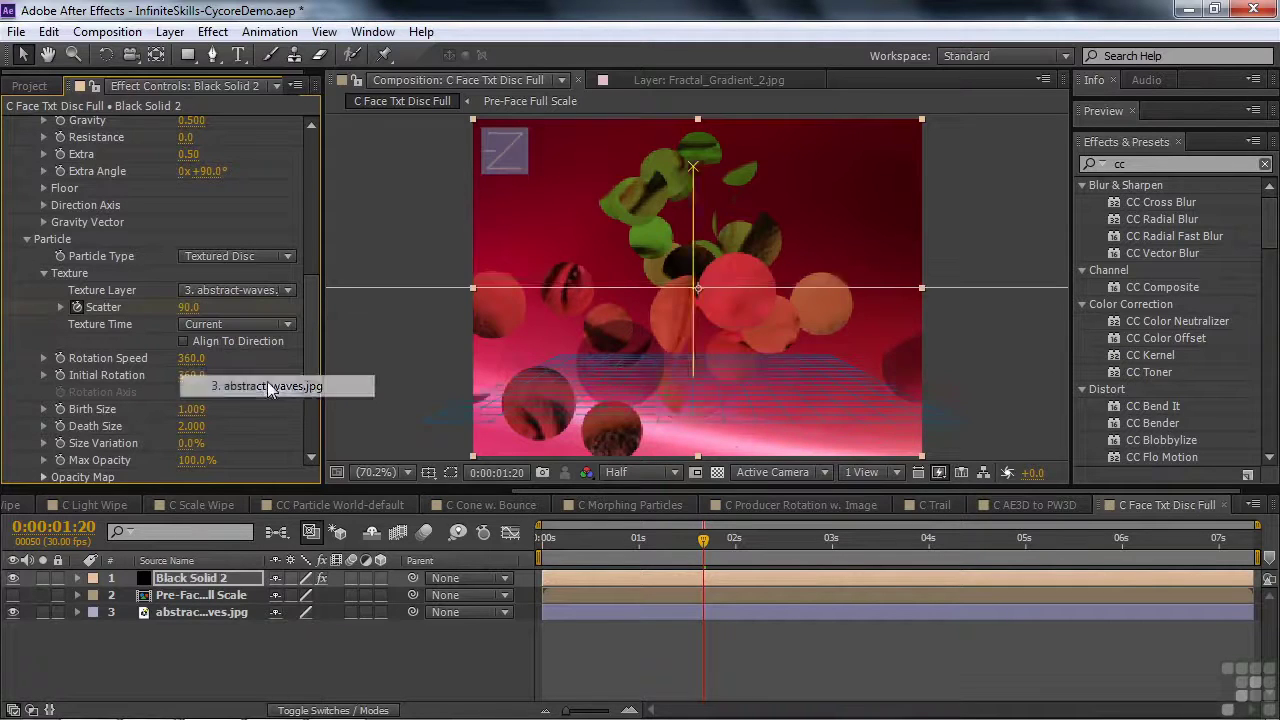
click(13, 613)
- Review the textured discs, comparing with and without the Scatter value of 90
drag(703, 541, 764, 556)
key(ctrl+z)
key(ctrl+shift+z)
scroll(859, 499, down, 2)
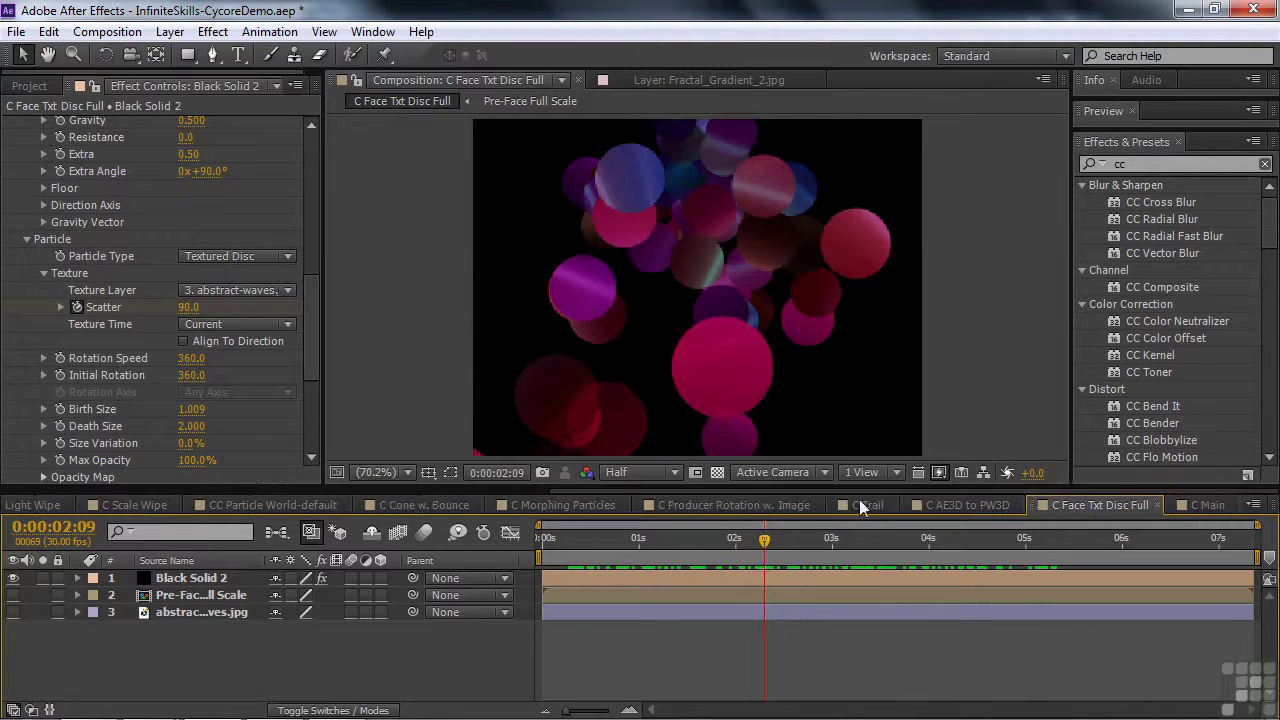
- In C Main at frame 0, set viewer resolution to Full and Fast Previews to Off (Final Quality)
click(1207, 505)
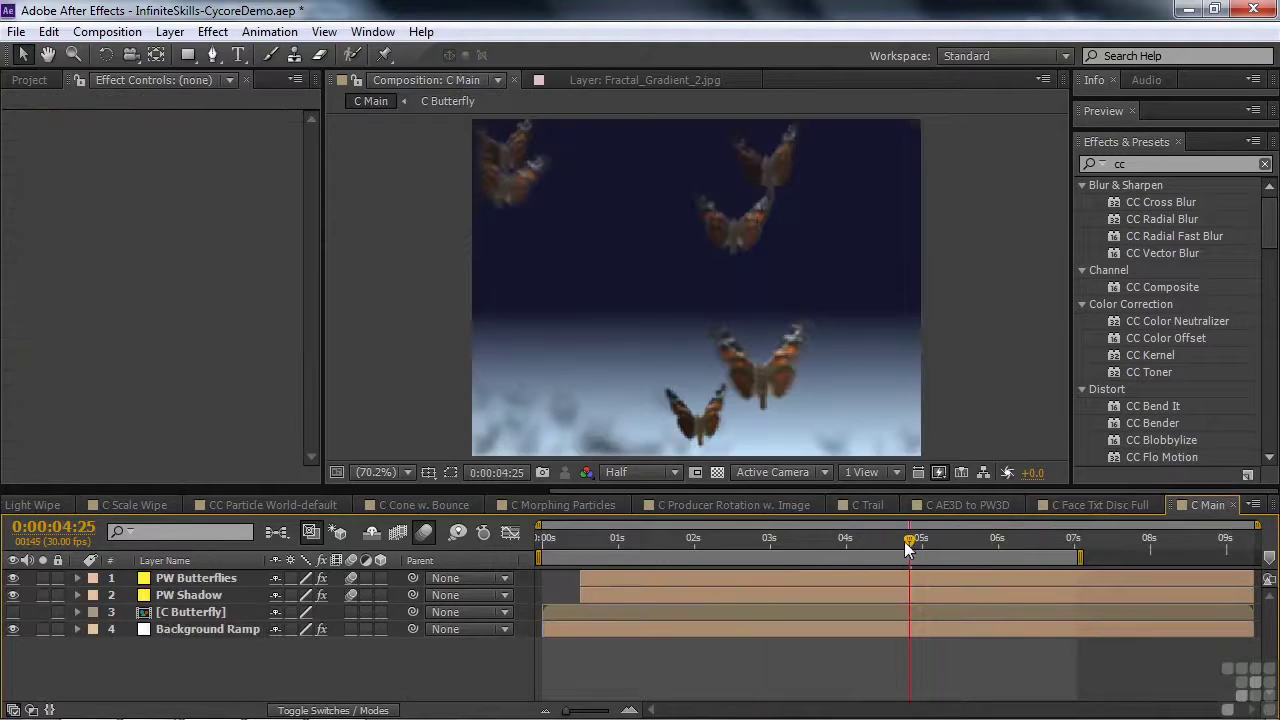
key(Home)
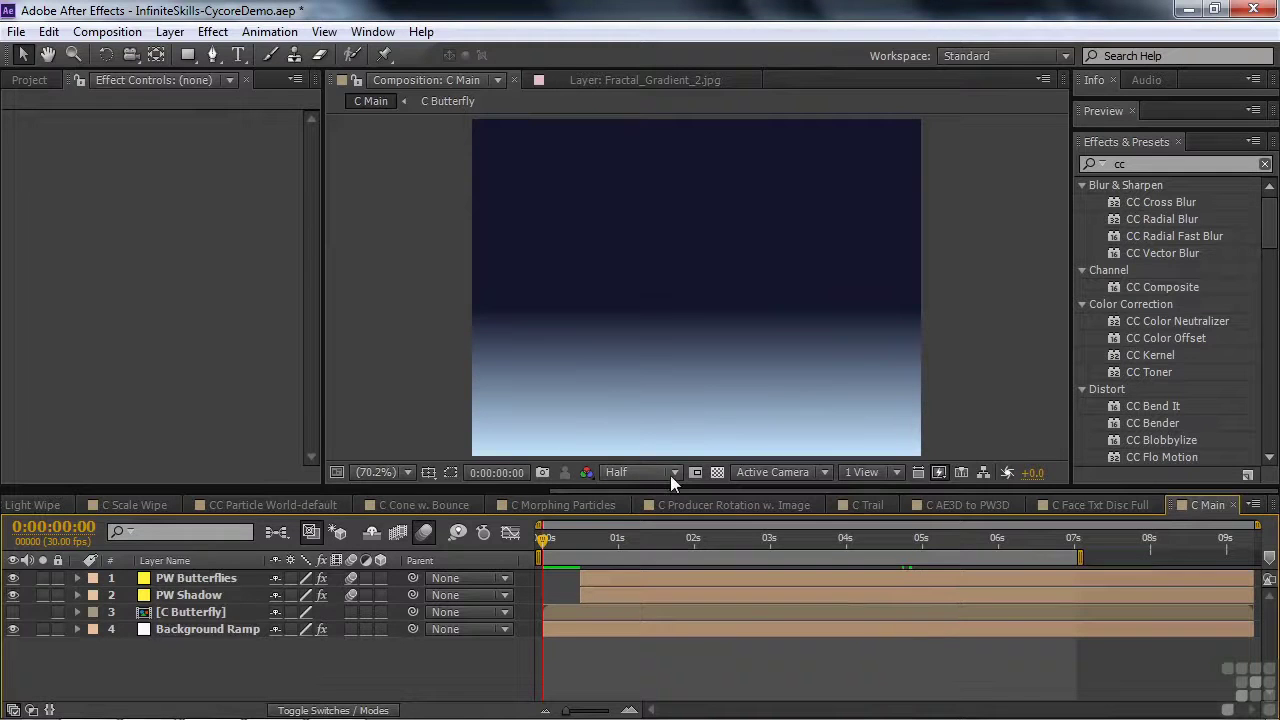
click(672, 475)
click(658, 525)
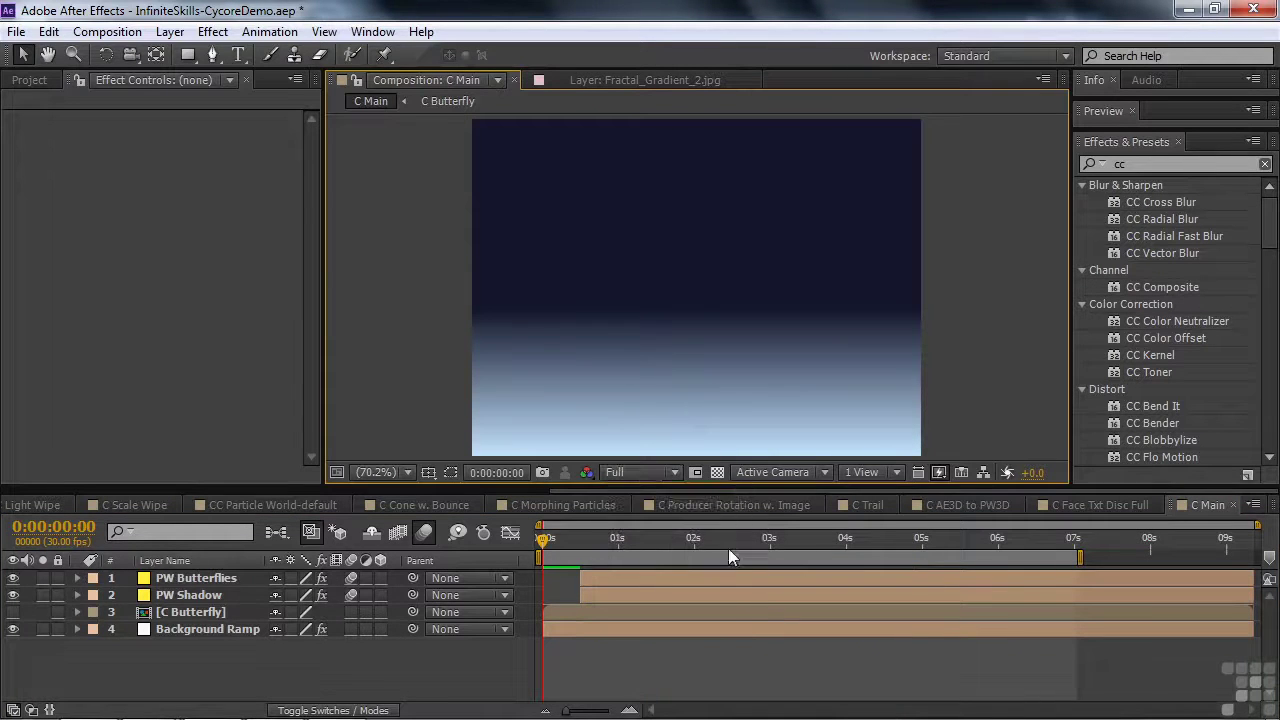
click(939, 472)
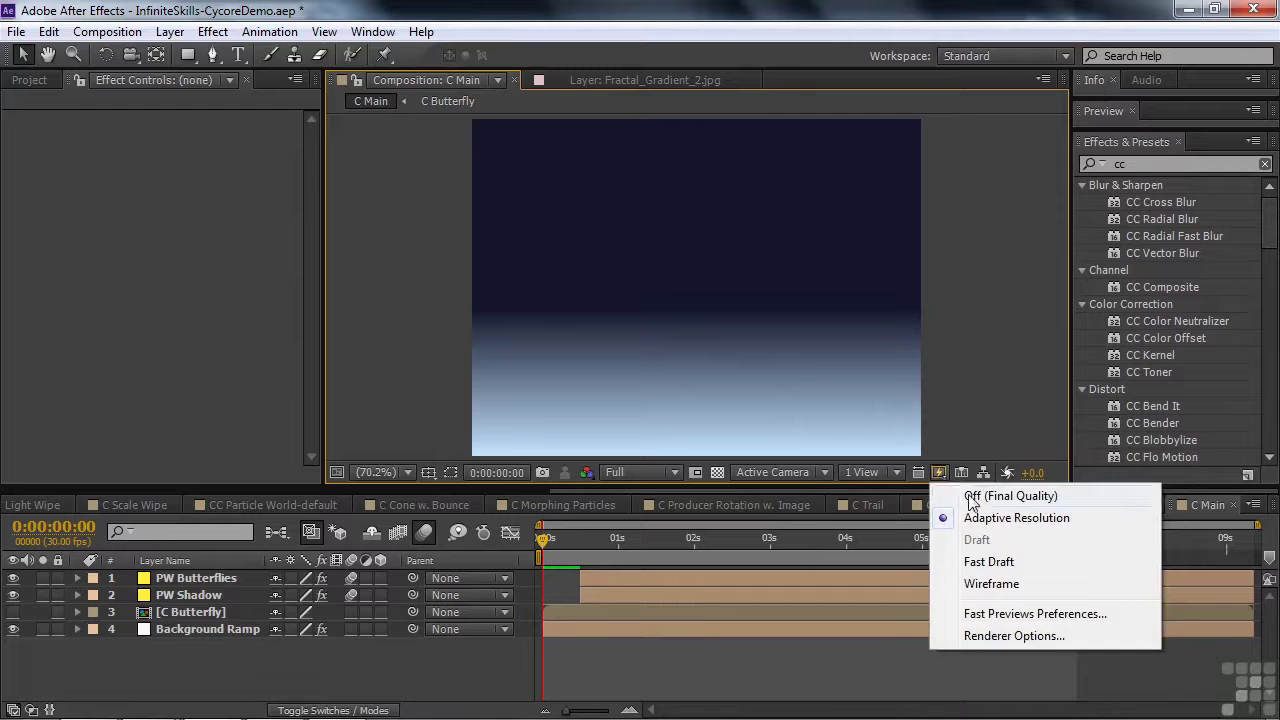
click(970, 497)
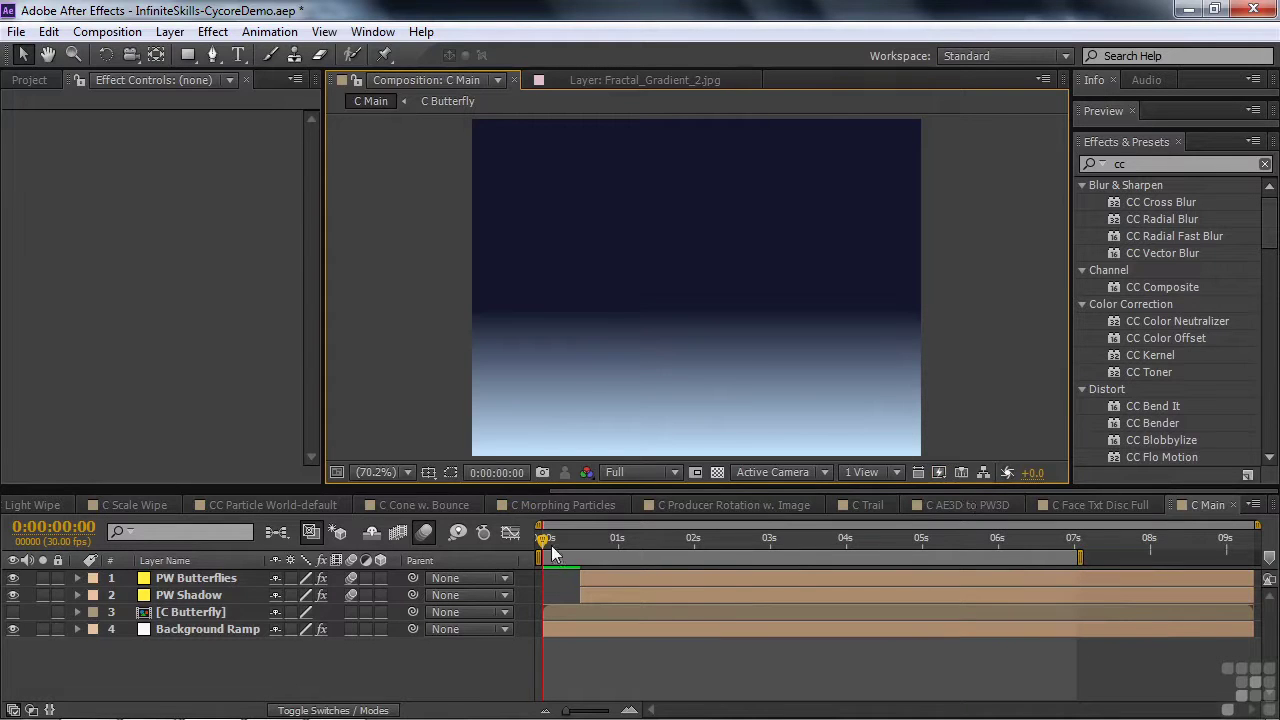
- Play and scrub the butterfly swarm animation at final quality
drag(543, 543, 806, 548)
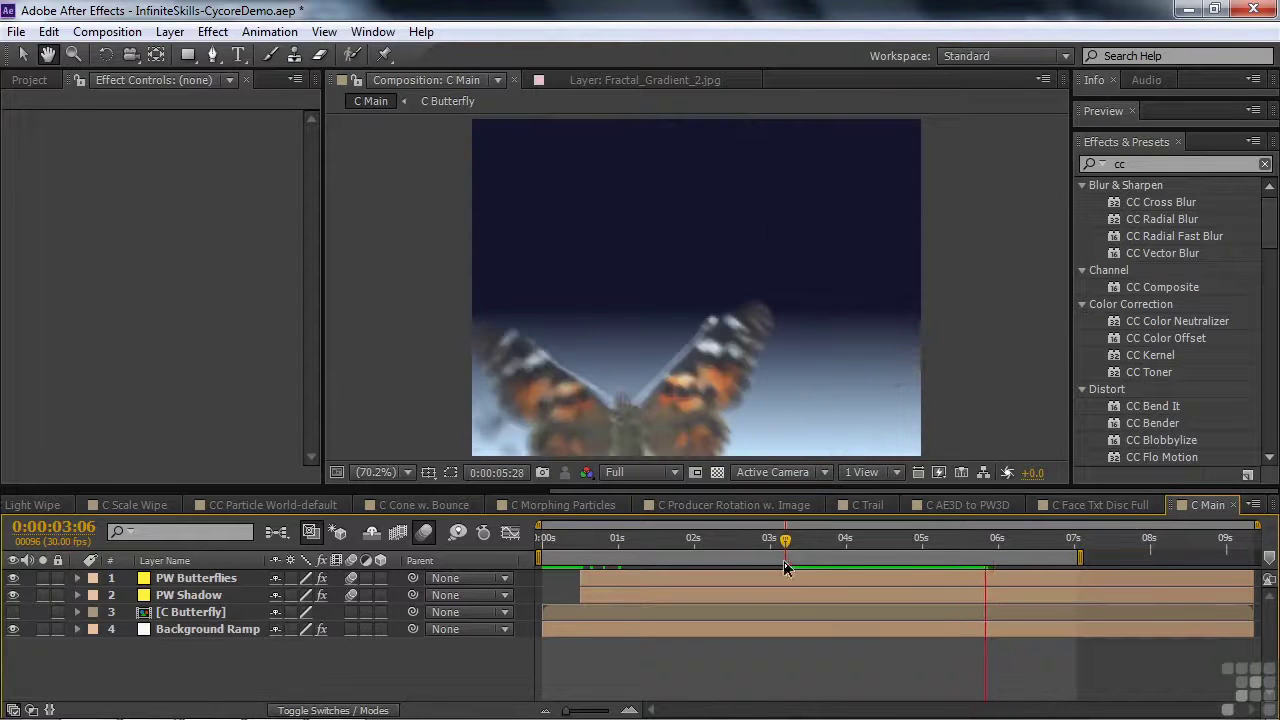
key(space)
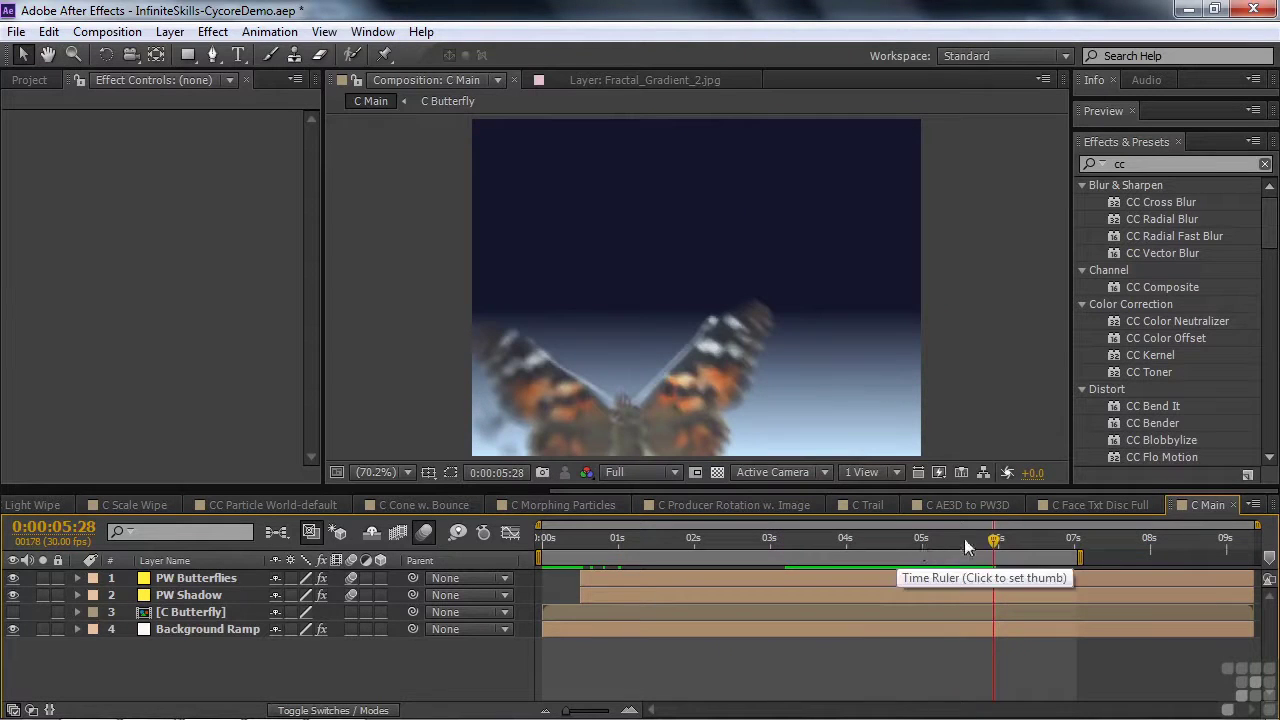
drag(994, 539, 862, 578)
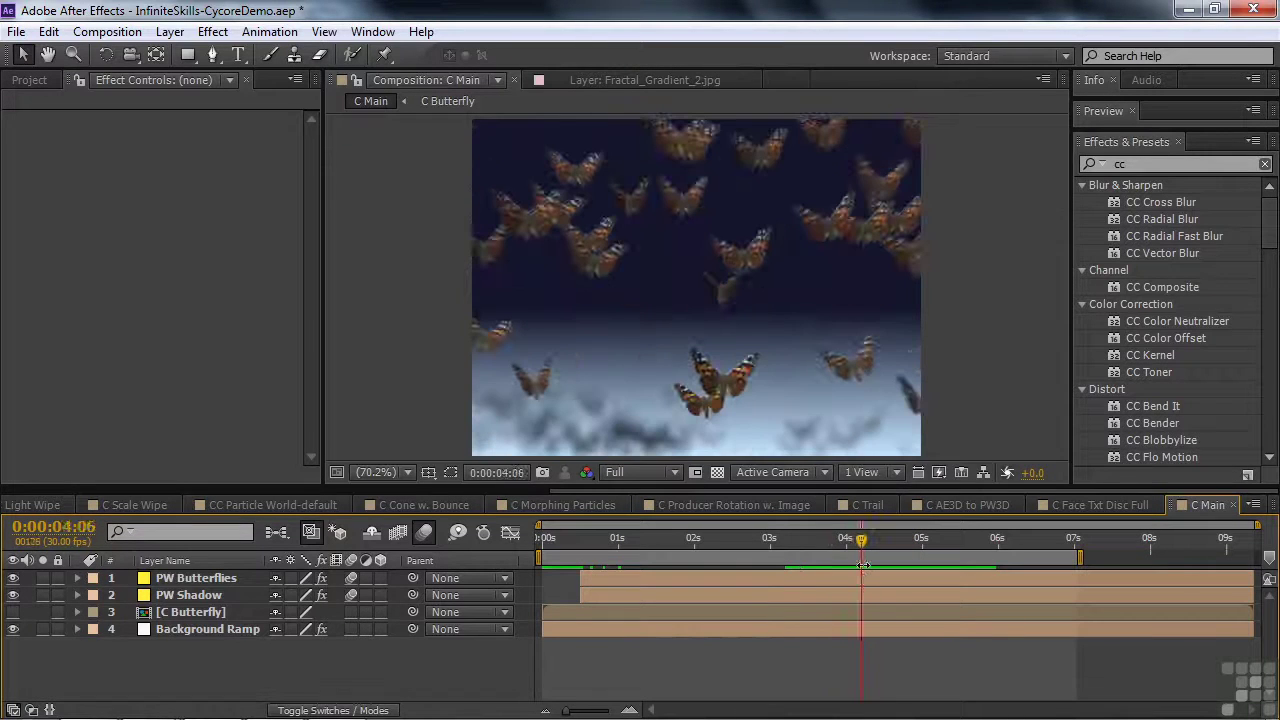